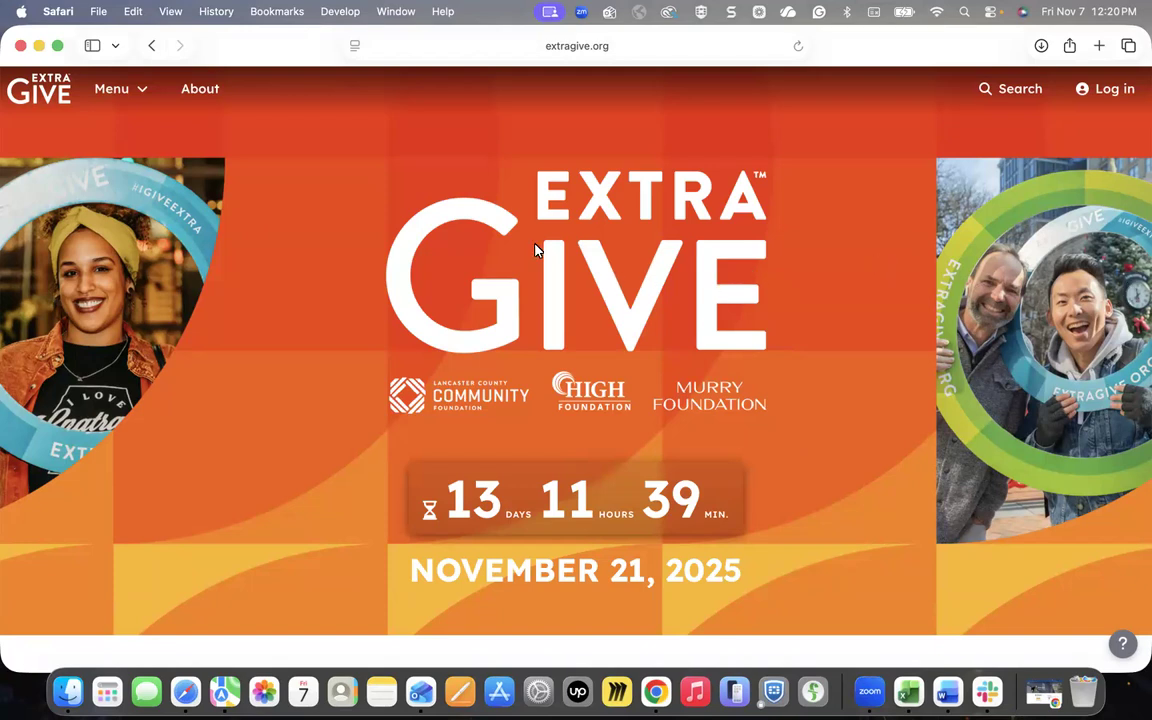
# - Search Extra Give's nonprofits for 'greystone'
pyautogui.click(1009, 95)
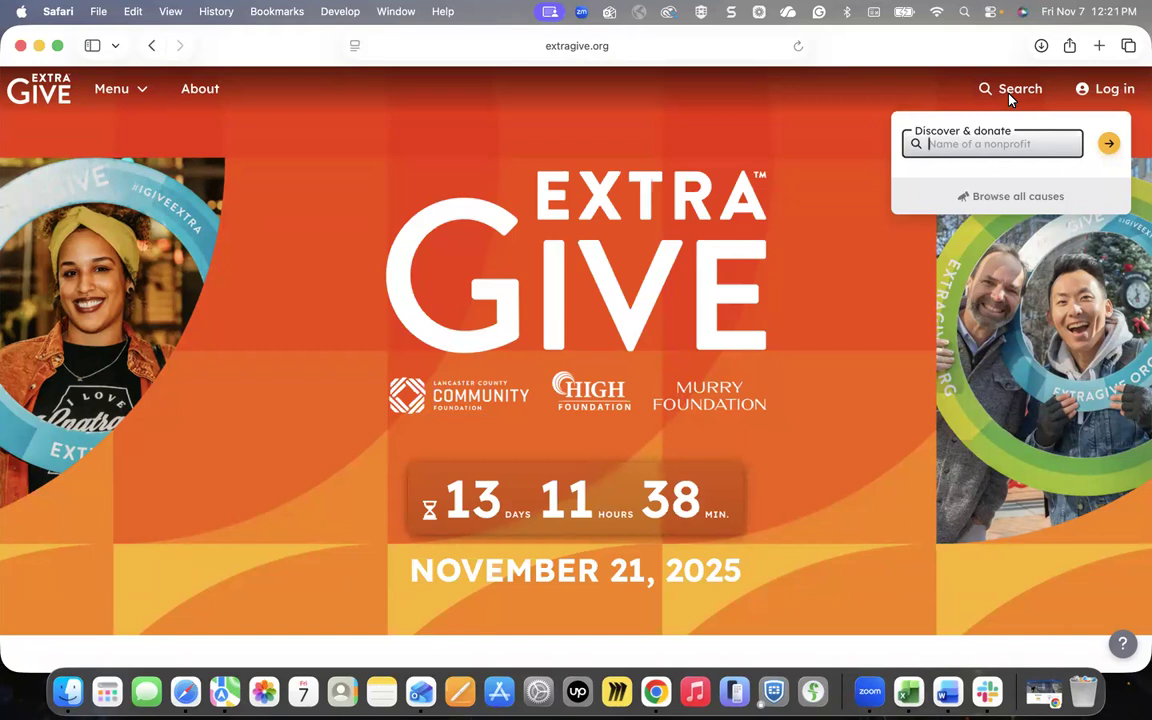
pyautogui.write('greystone')
pyautogui.press('Return')
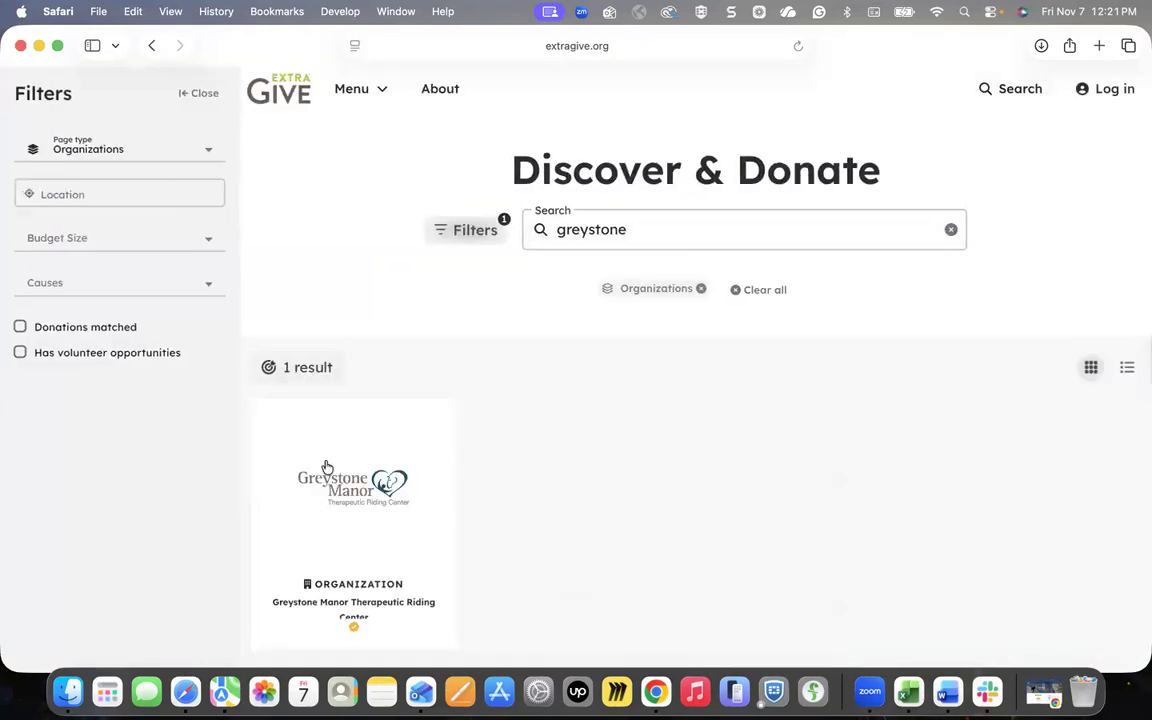
# - Open the Greystone Manor Therapeutic Riding Center page and choose Fundraise
pyautogui.click(311, 529)
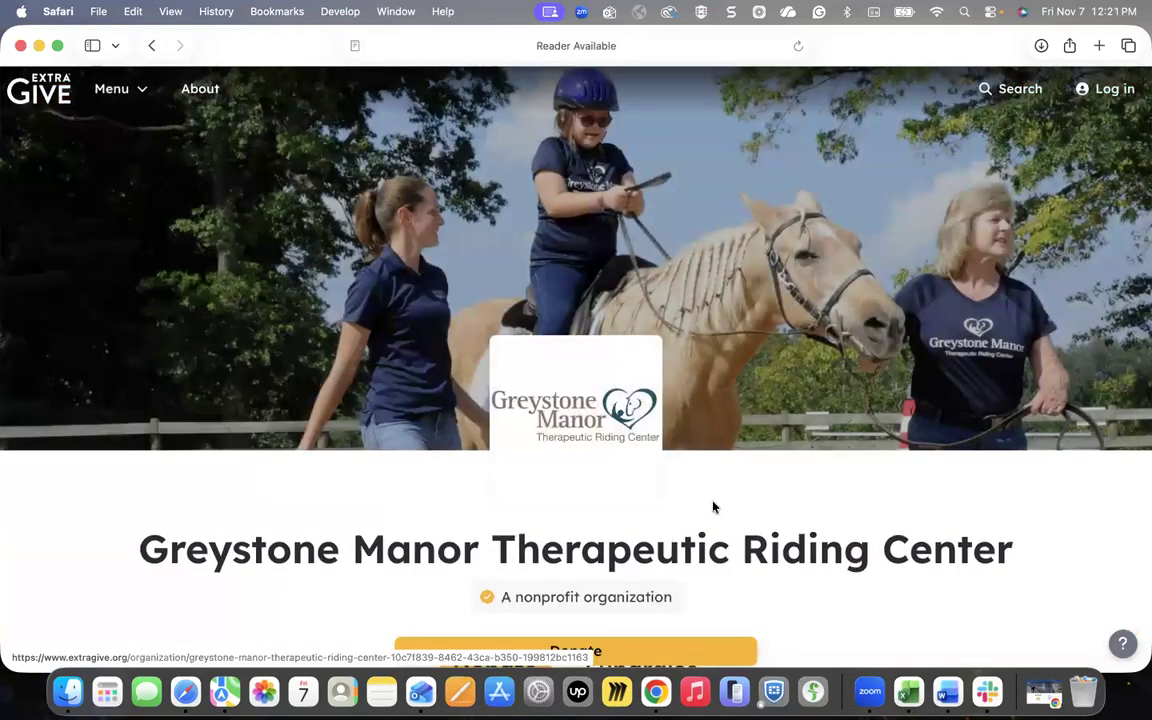
pyautogui.scroll(-15, 713, 507)
pyautogui.scroll(-20, 713, 507)
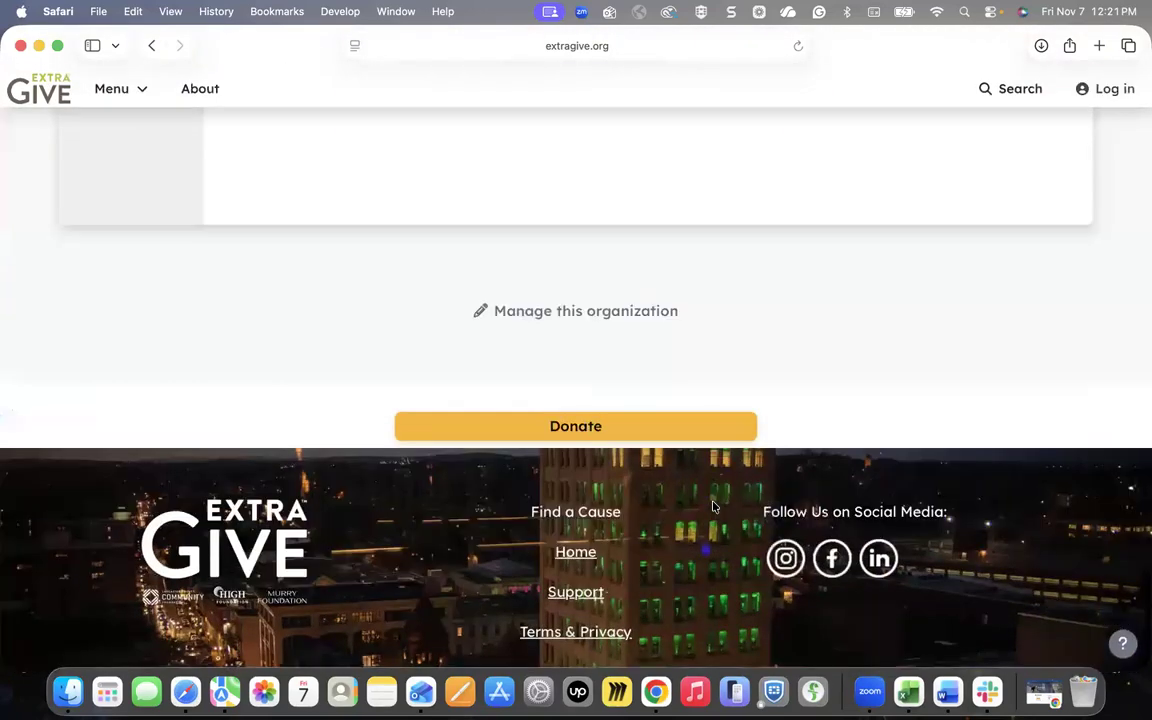
pyautogui.scroll(20, 713, 507)
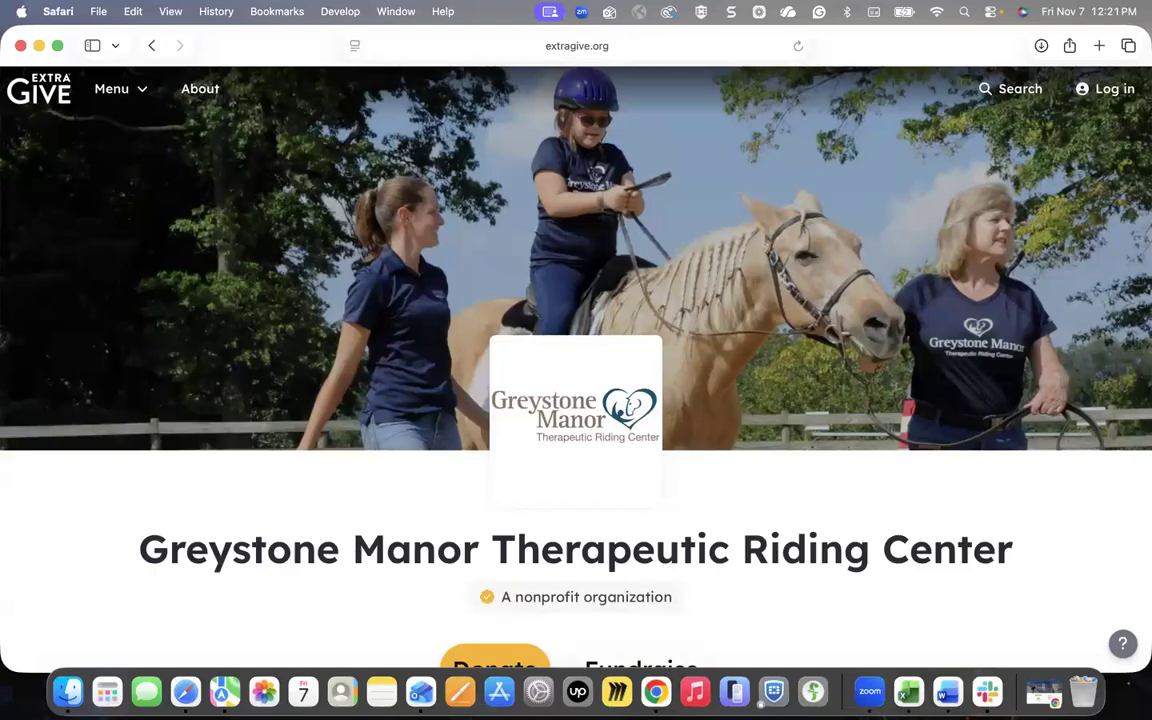
pyautogui.scroll(-5, 789, 482)
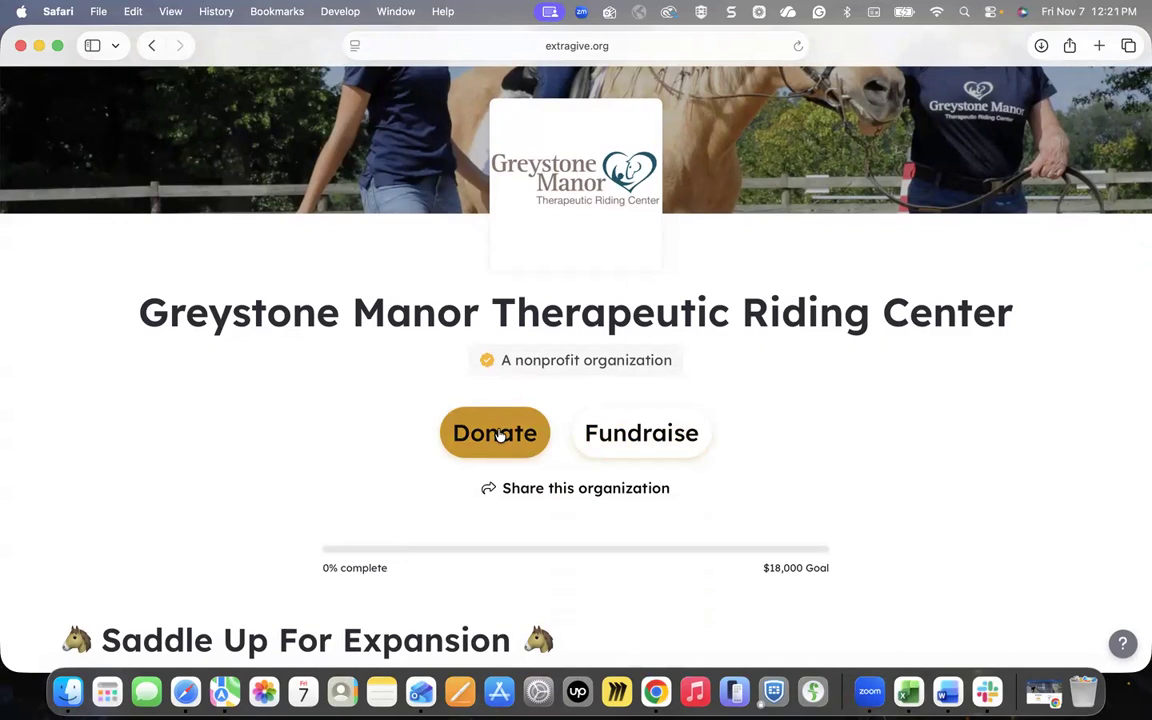
pyautogui.click(659, 437)
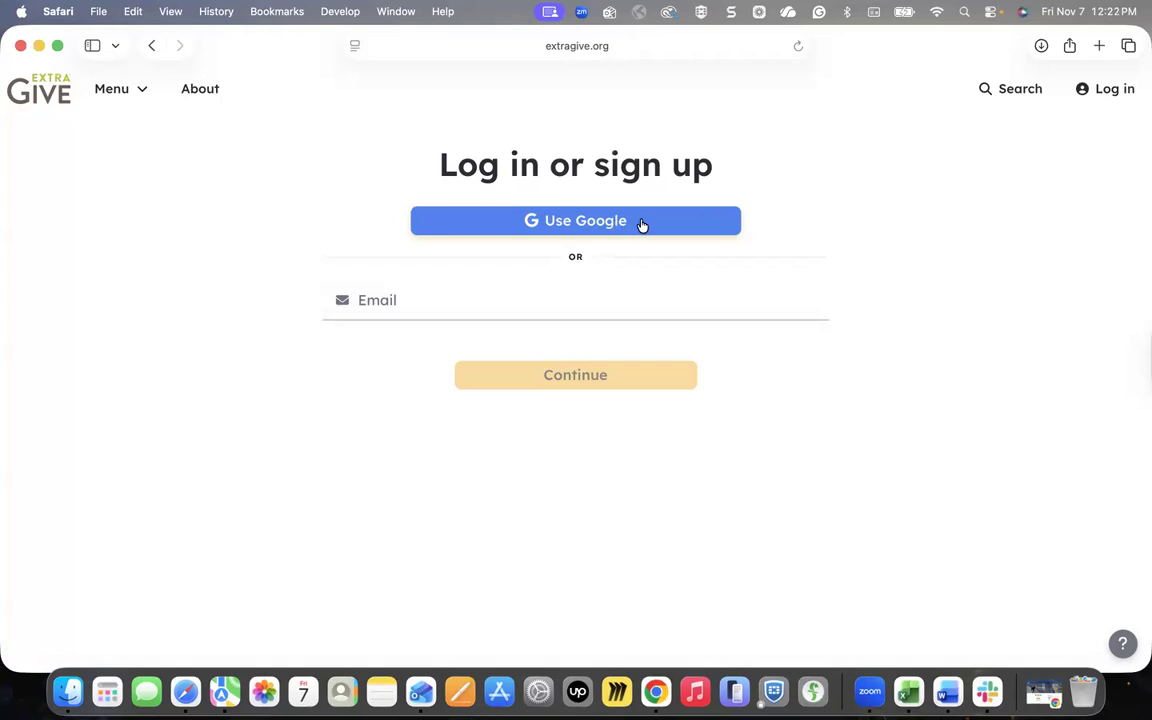
# - Go back to Greystone Manor's page and open the featured Team Oreo campaign
pyautogui.click(155, 46)
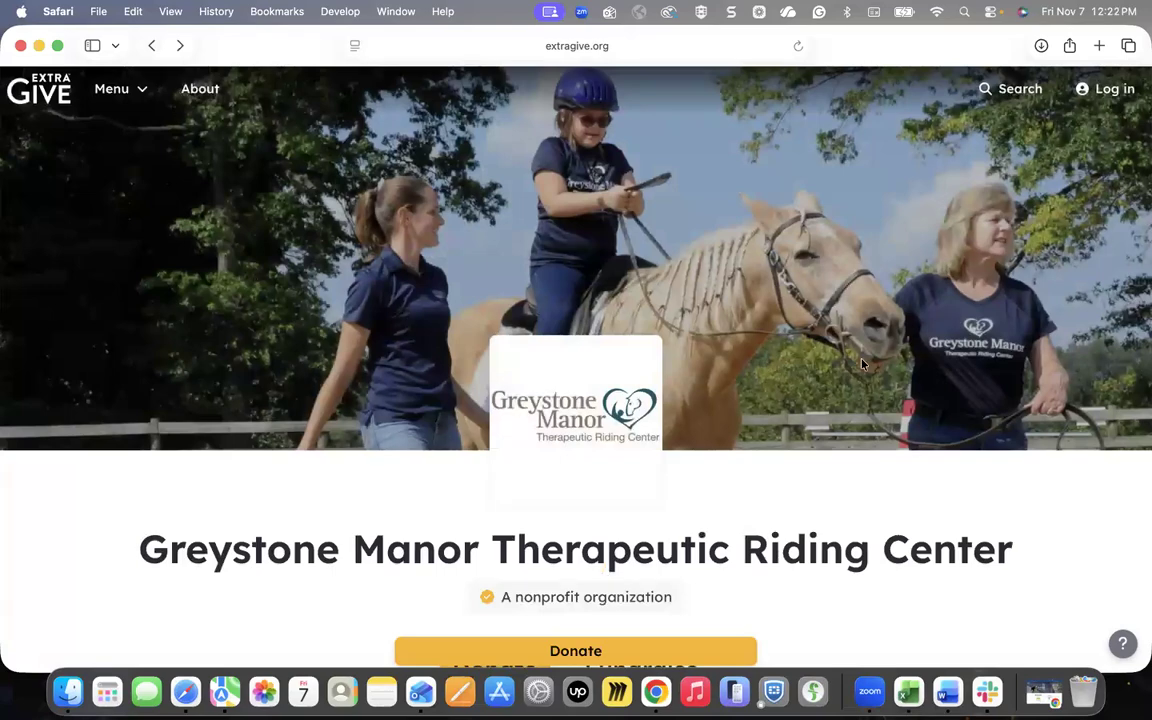
pyautogui.scroll(-5, 862, 364)
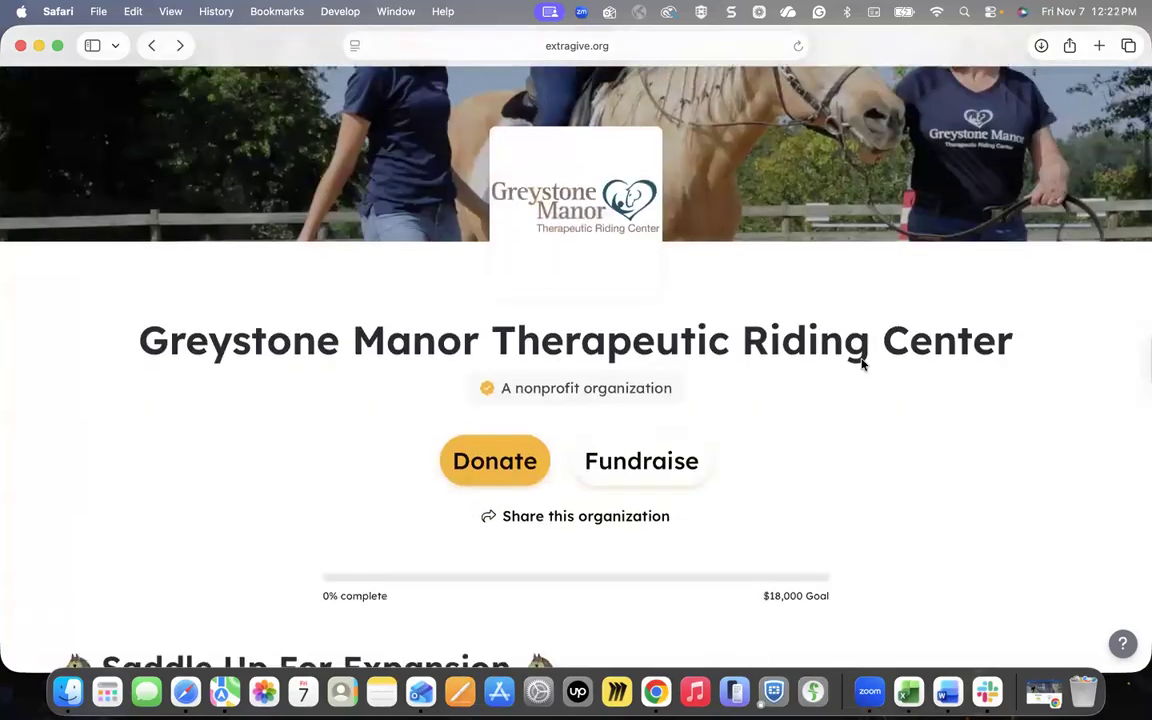
pyautogui.scroll(-15, 862, 364)
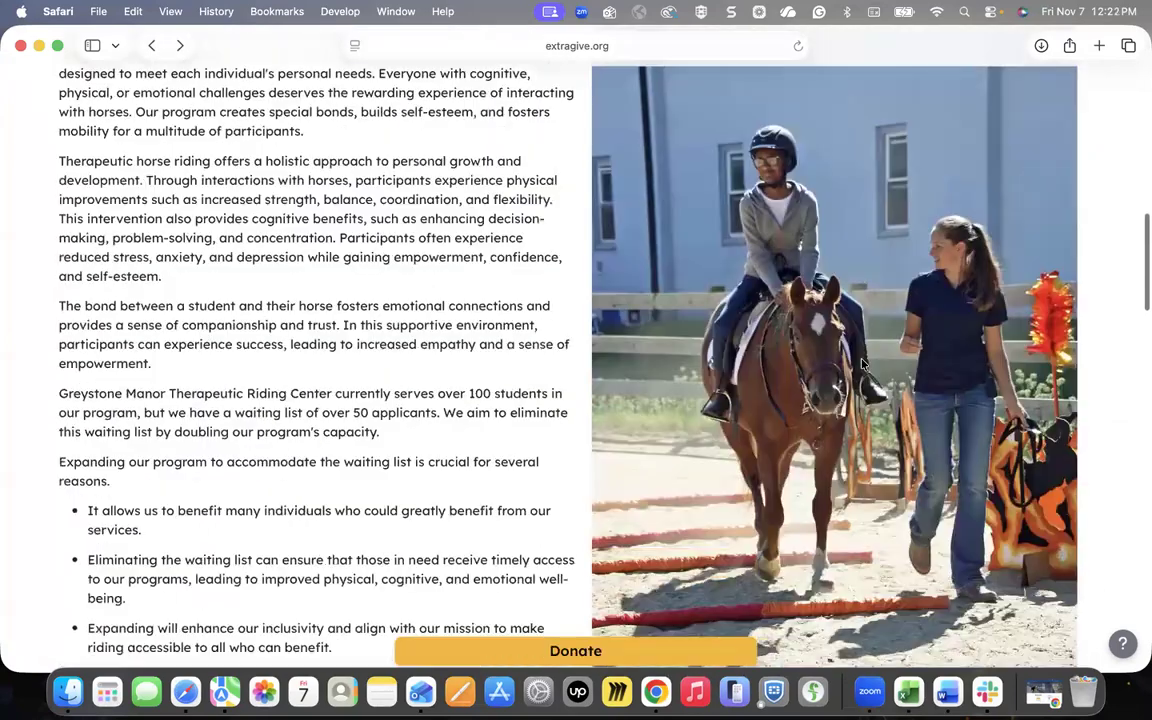
pyautogui.scroll(-12, 862, 364)
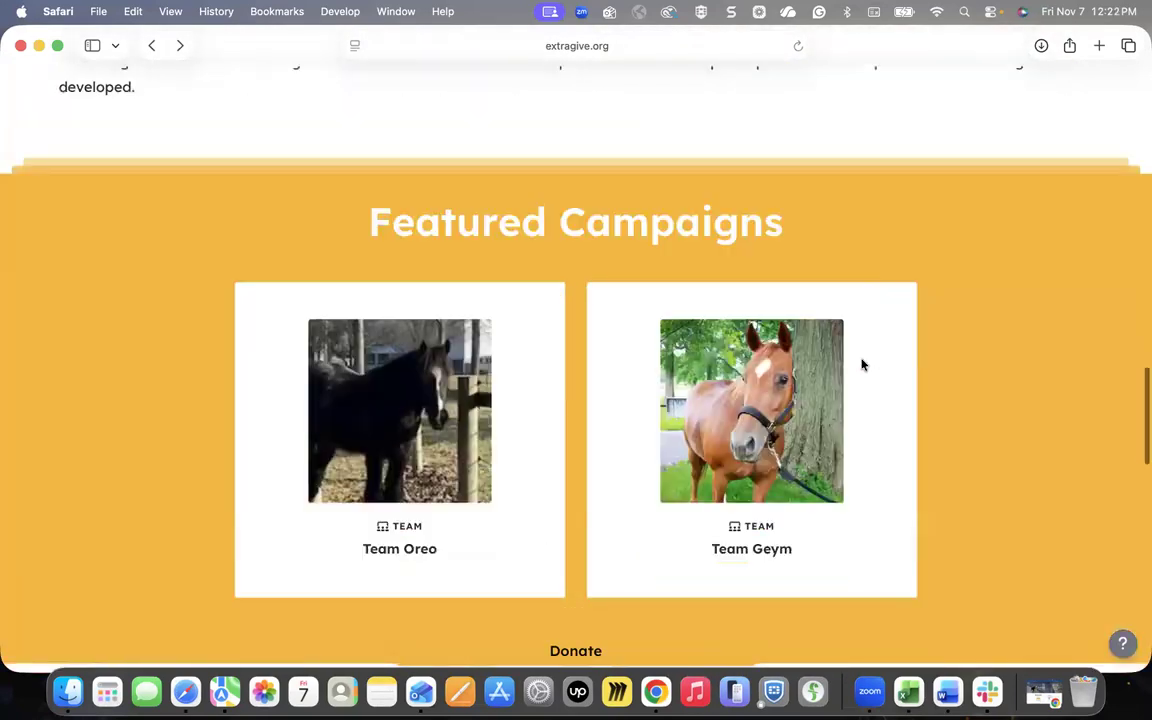
pyautogui.scroll(-1, 976, 312)
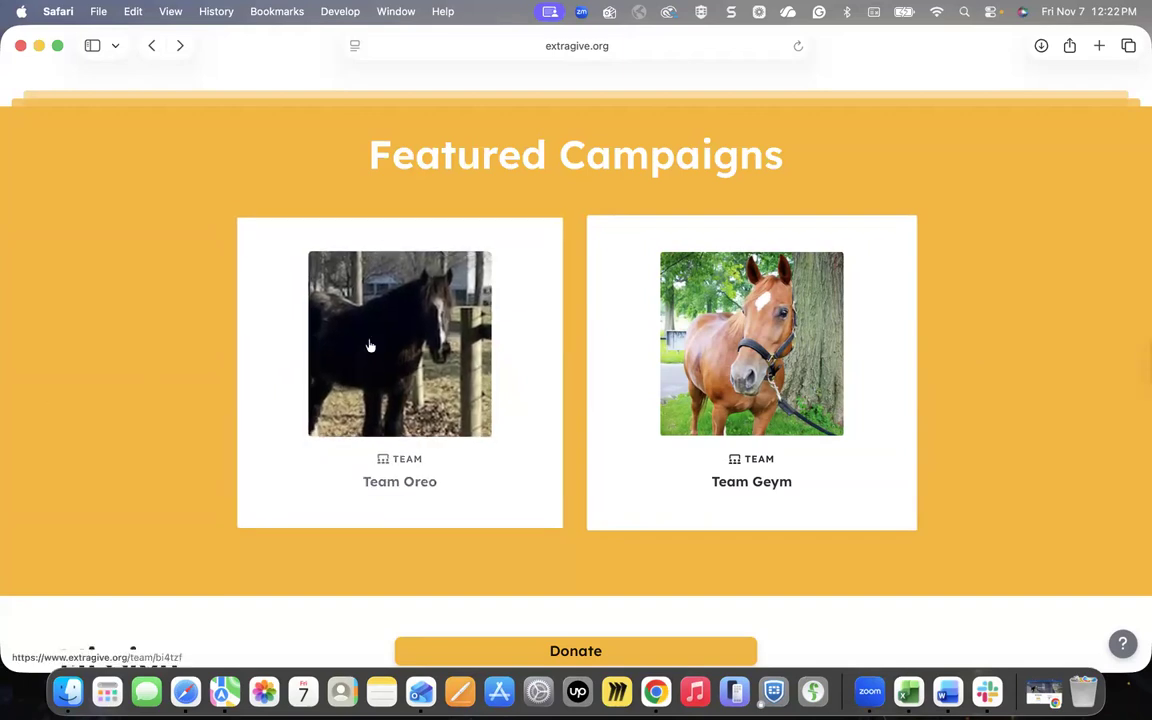
pyautogui.click(436, 343)
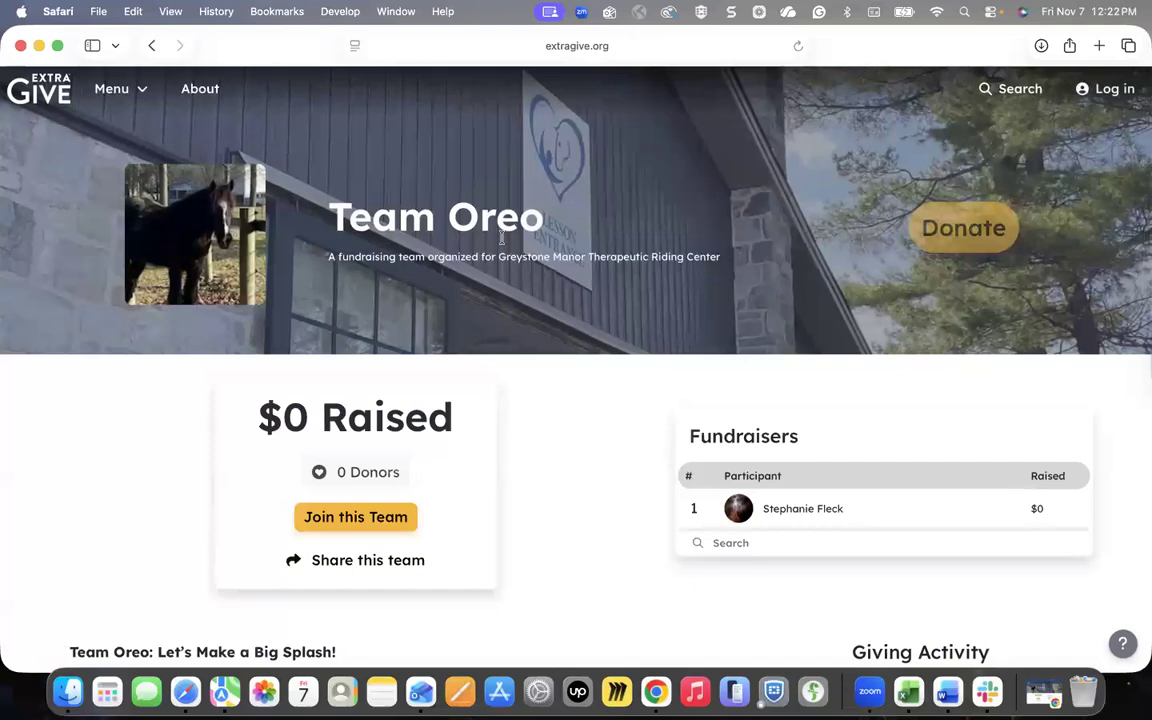
pyautogui.scroll(-5, 501, 300)
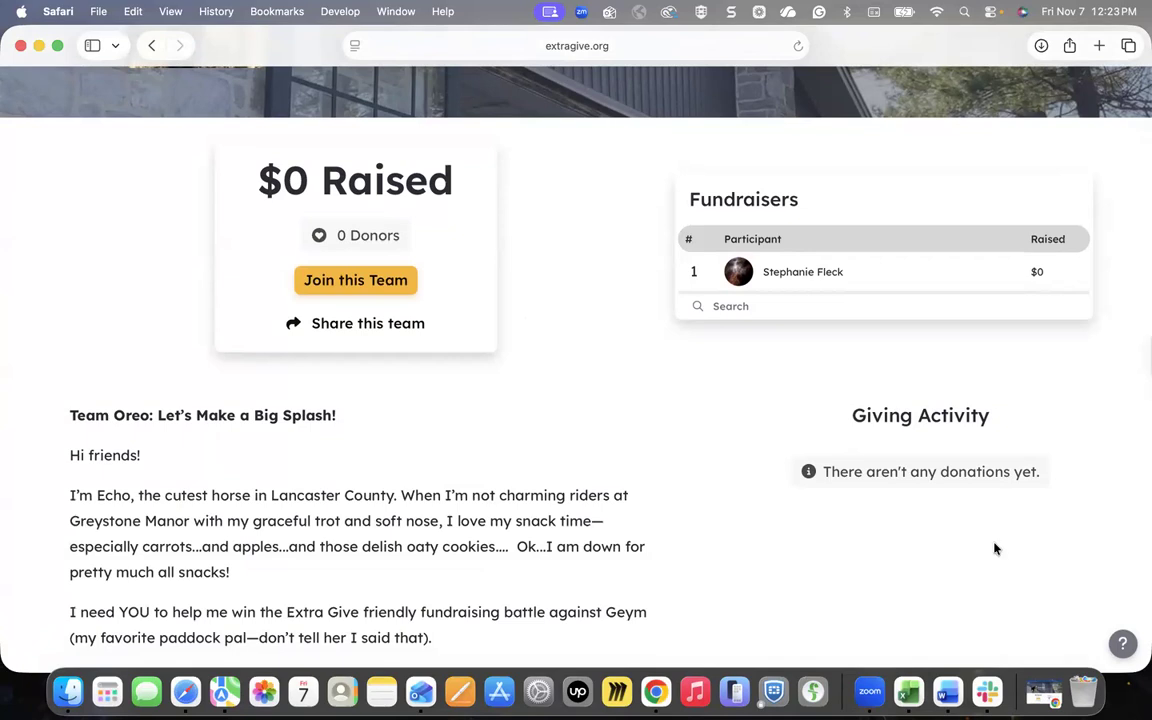
pyautogui.keyDown('super'); pyautogui.click(808, 272); pyautogui.keyUp('super')
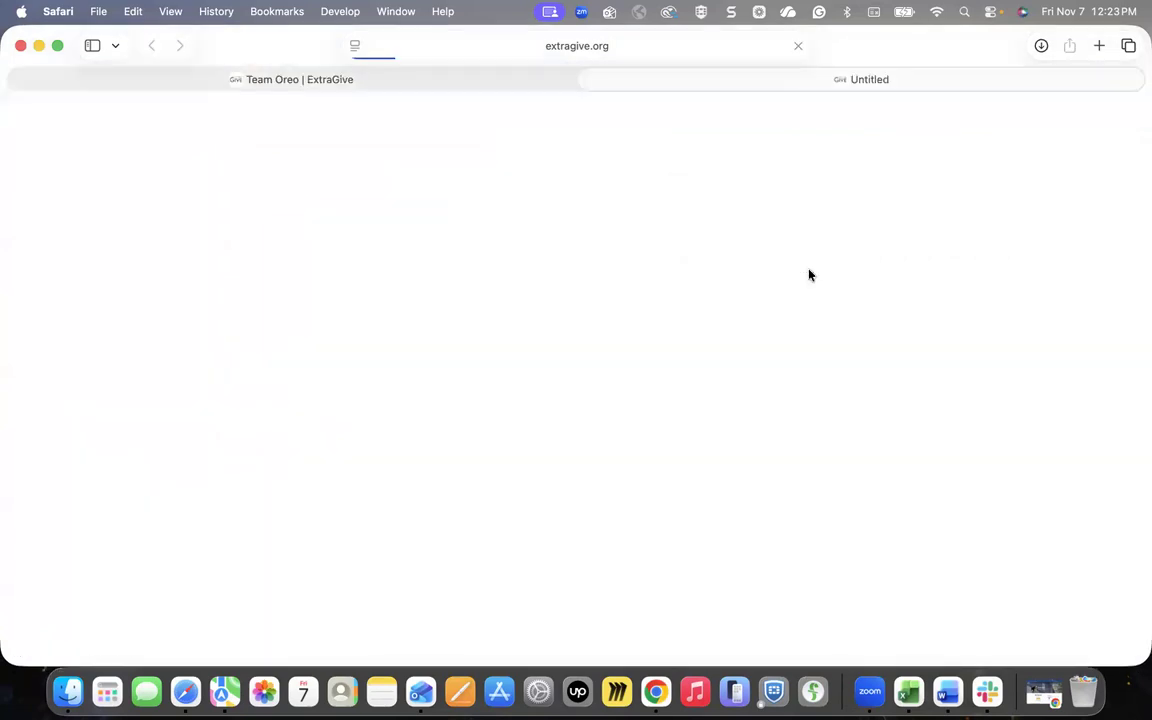
pyautogui.scroll(-2, 703, 376)
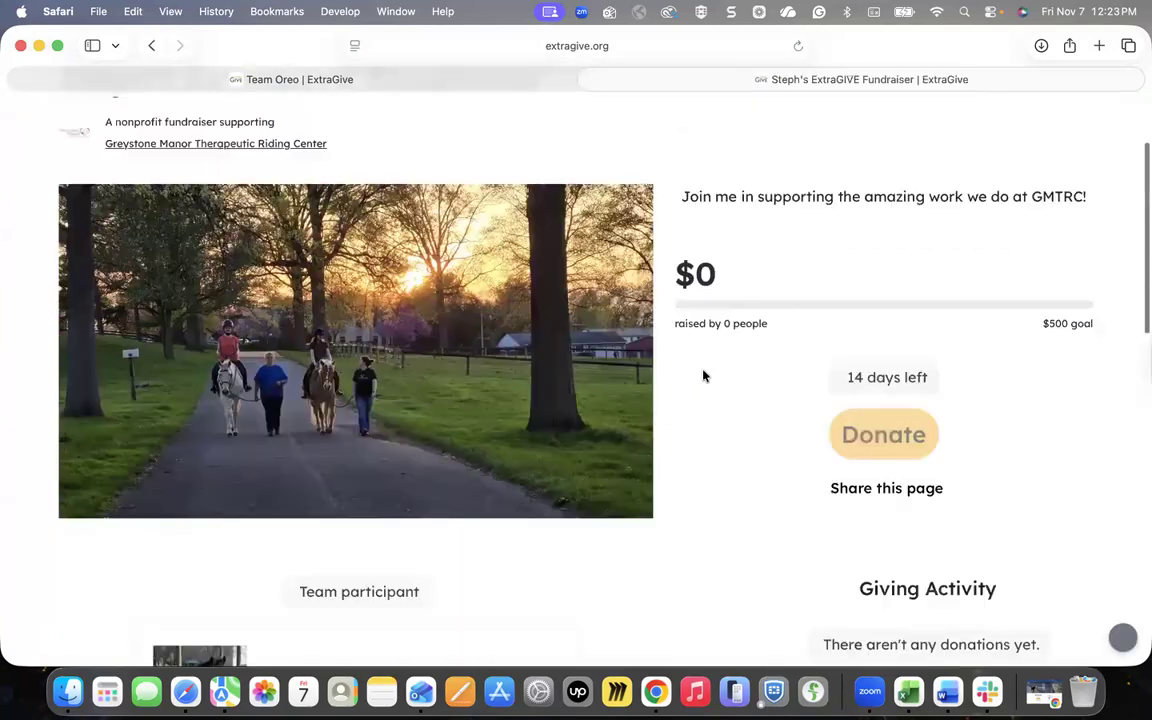
pyautogui.scroll(-10, 703, 376)
pyautogui.scroll(10, 703, 376)
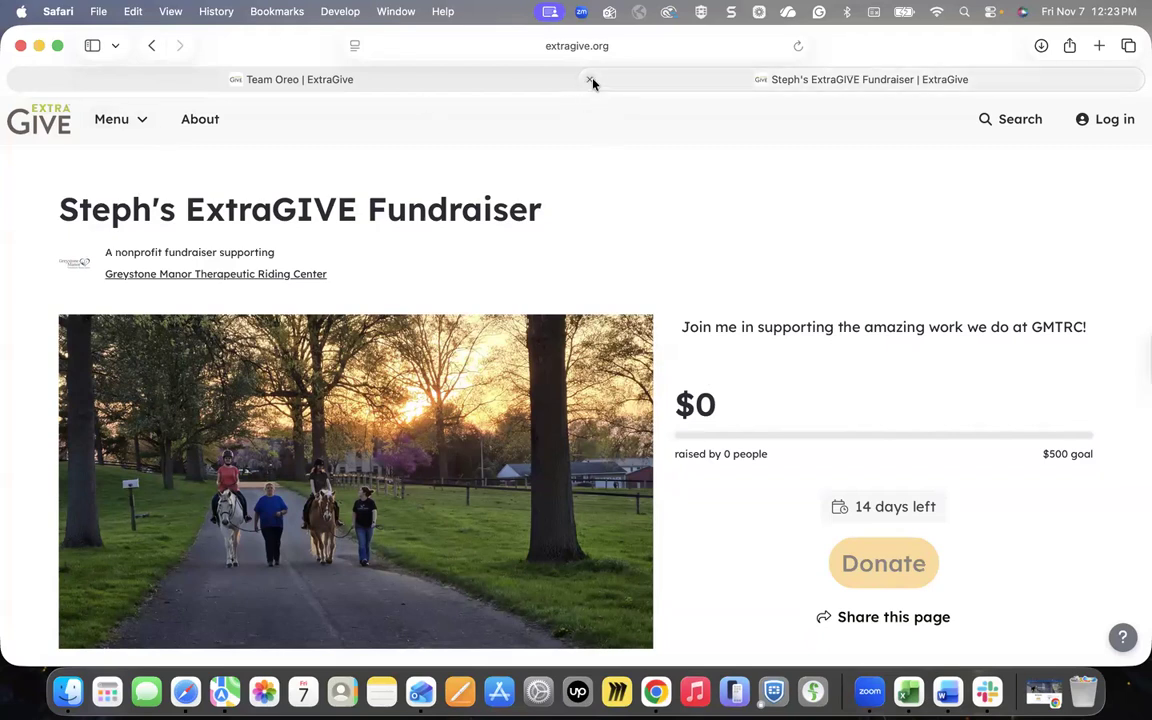
pyautogui.click(590, 80)
pyautogui.scroll(2, 658, 448)
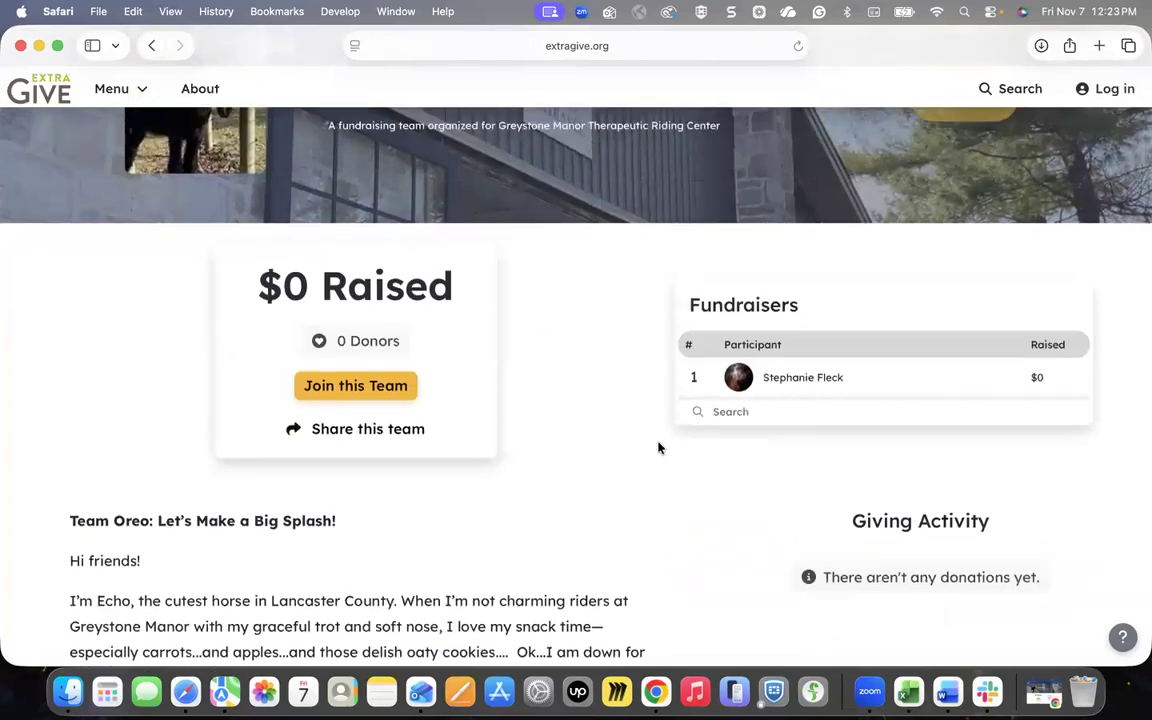
# - Join Team Oreo as a new fundraiser and select the login page's Email field
pyautogui.click(334, 387)
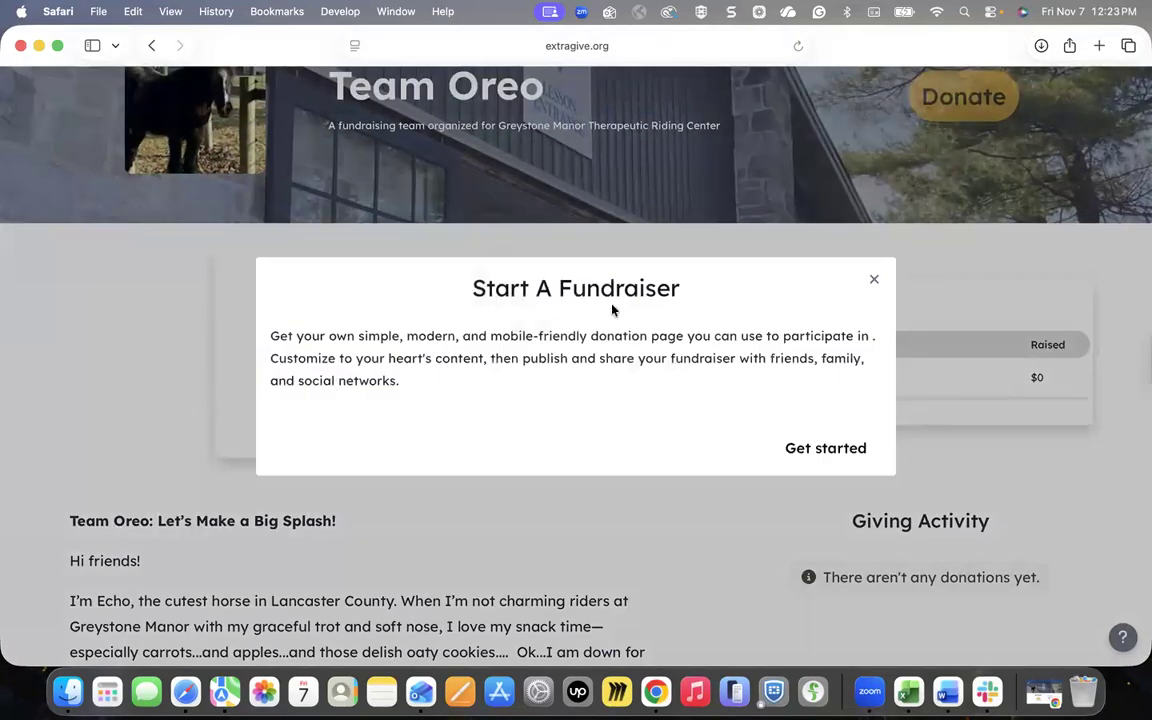
pyautogui.click(825, 449)
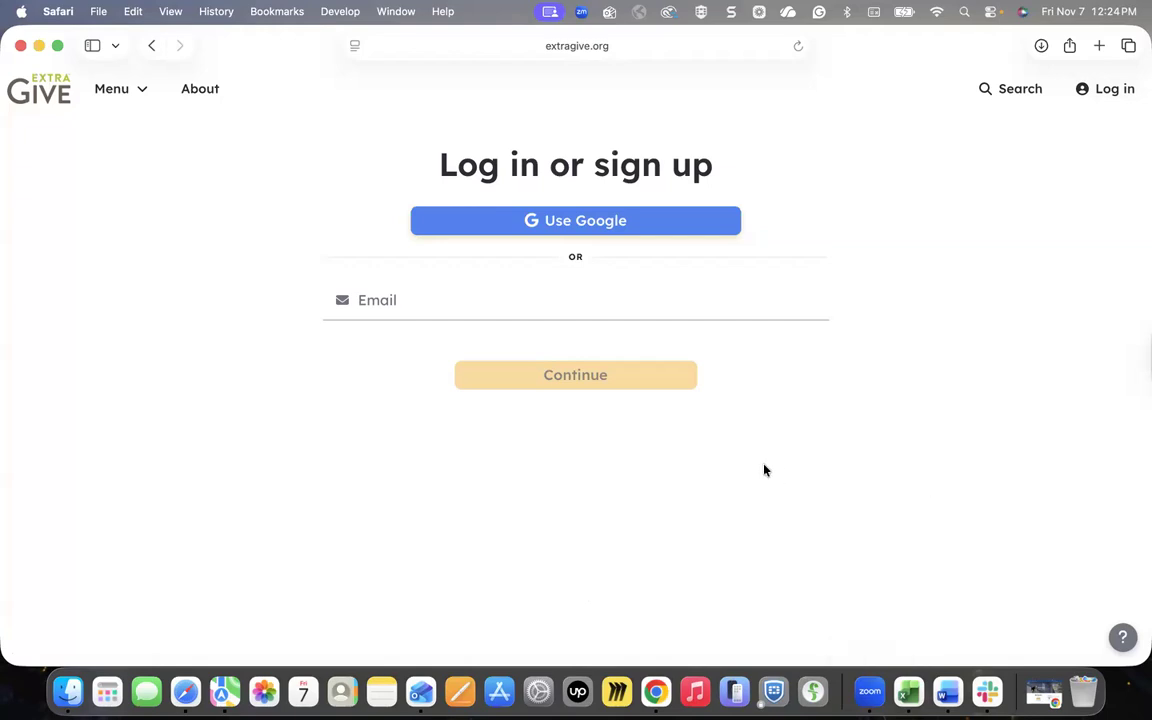
pyautogui.click(341, 289)
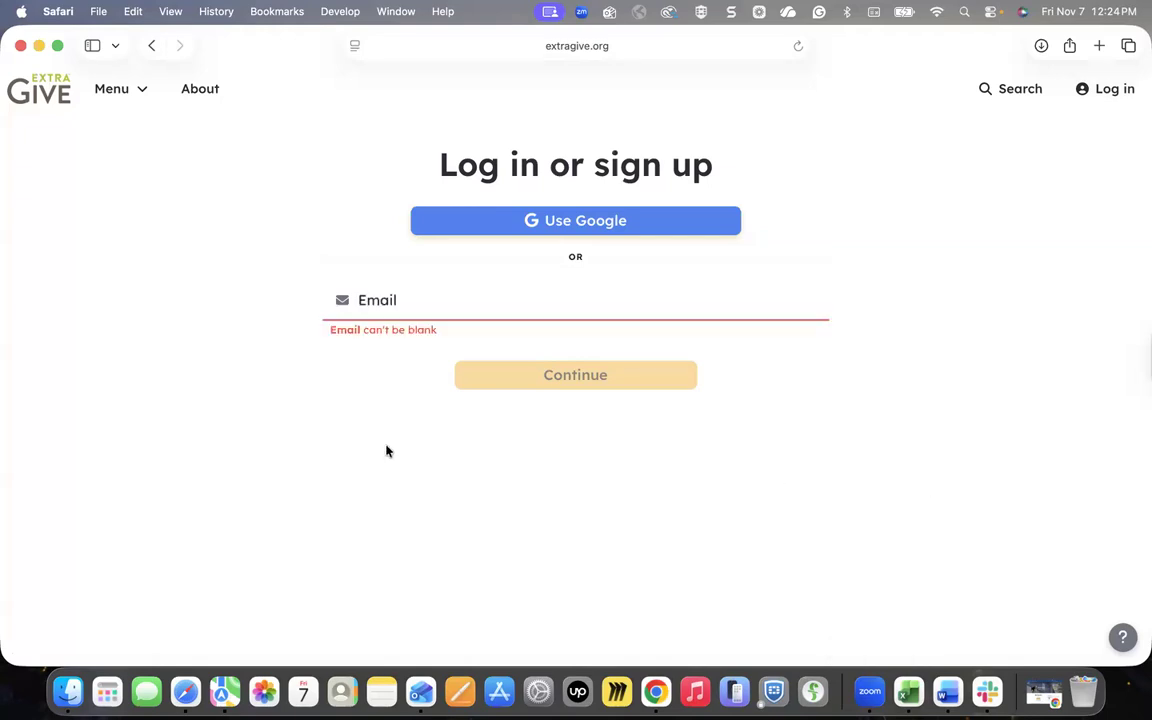
# - Sign in with the saved organisation email and password, then enter the verification code
pyautogui.click(354, 305)
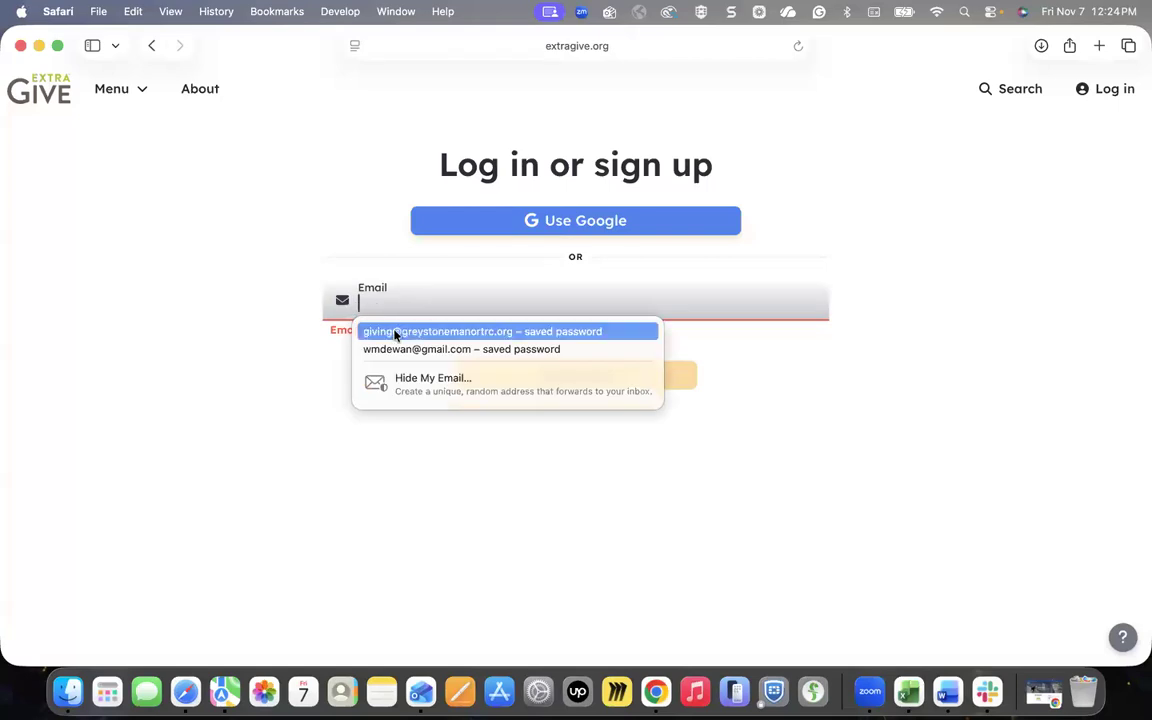
pyautogui.click(532, 333)
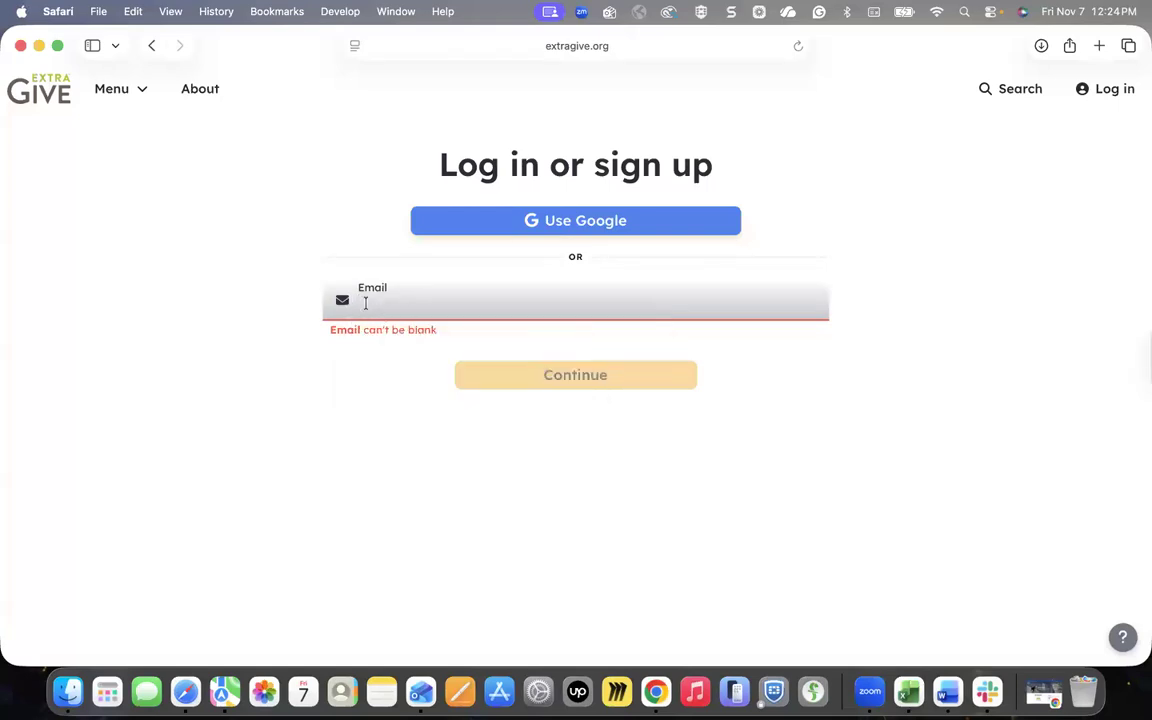
pyautogui.write('giving@')
pyautogui.click(412, 333)
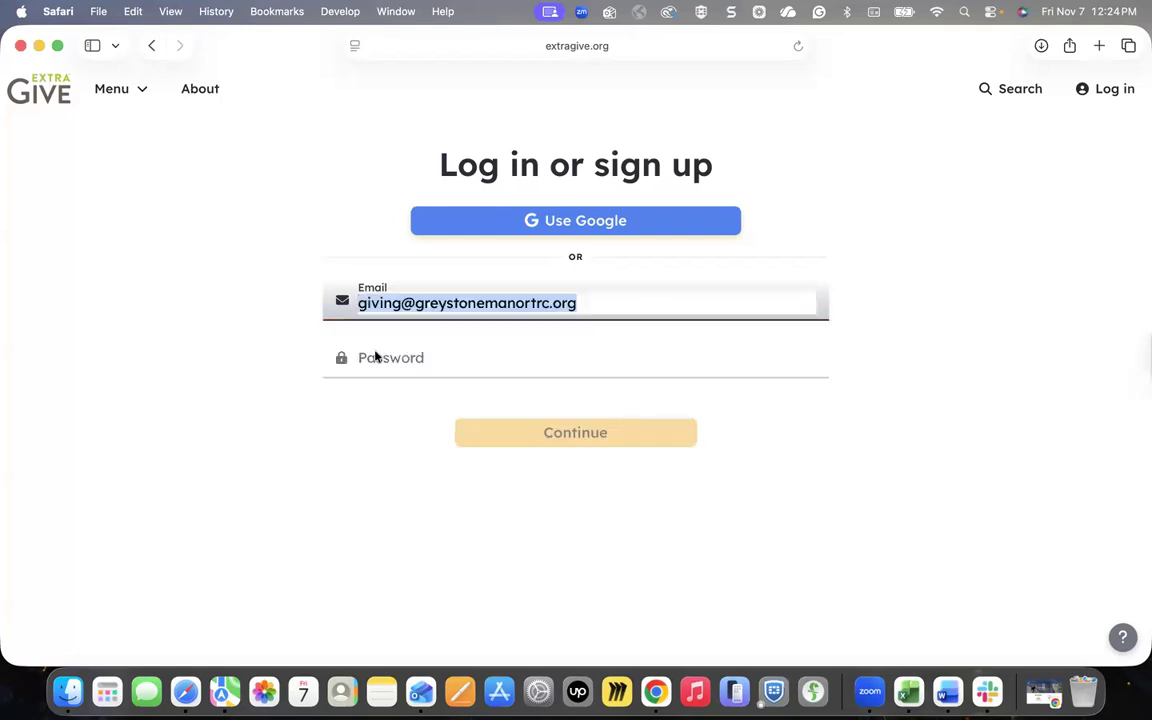
pyautogui.click(386, 362)
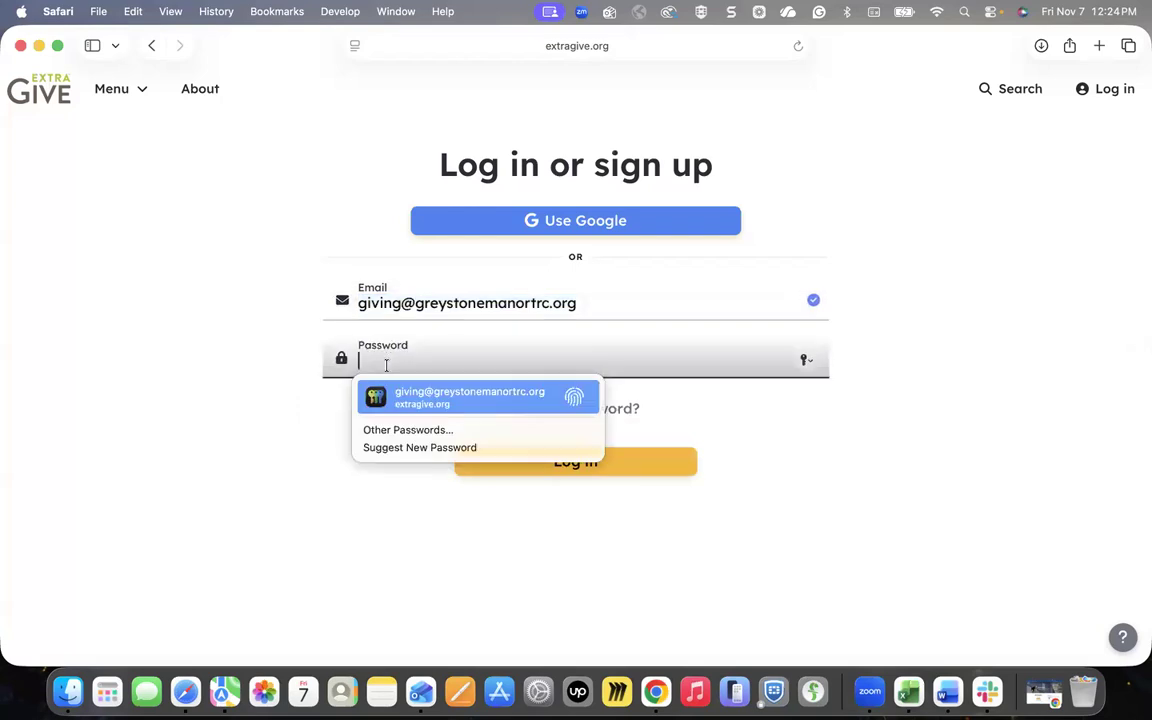
pyautogui.press('Return')
pyautogui.click(582, 466)
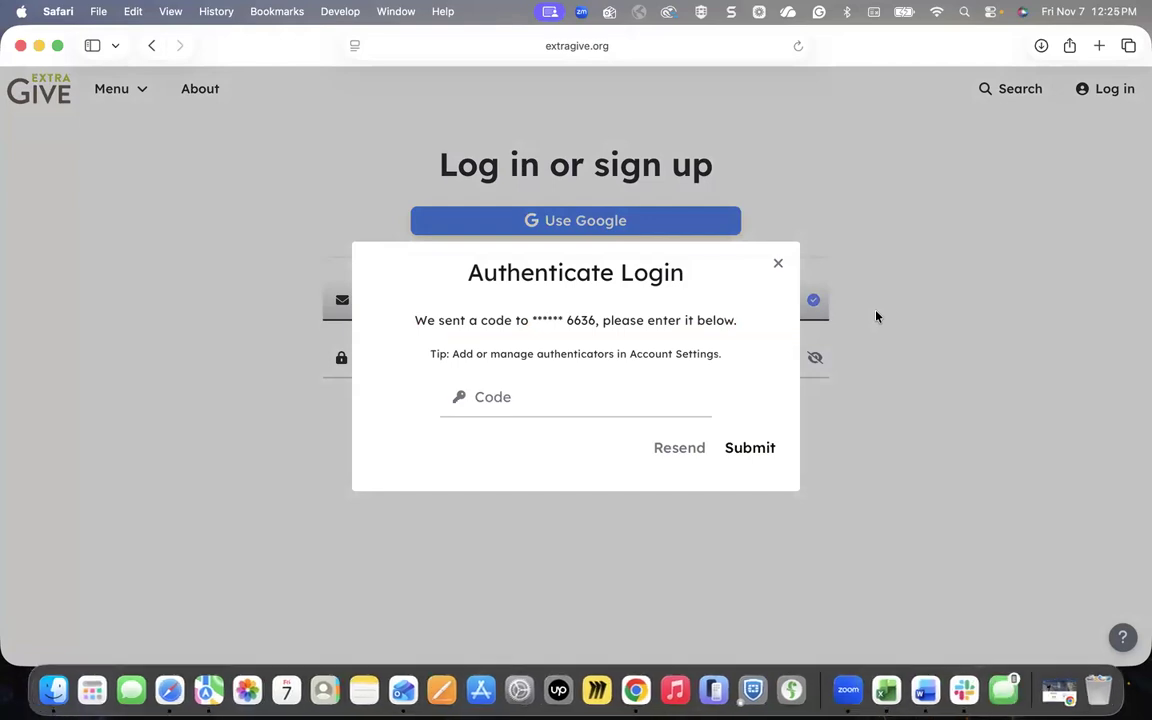
pyautogui.click(535, 408)
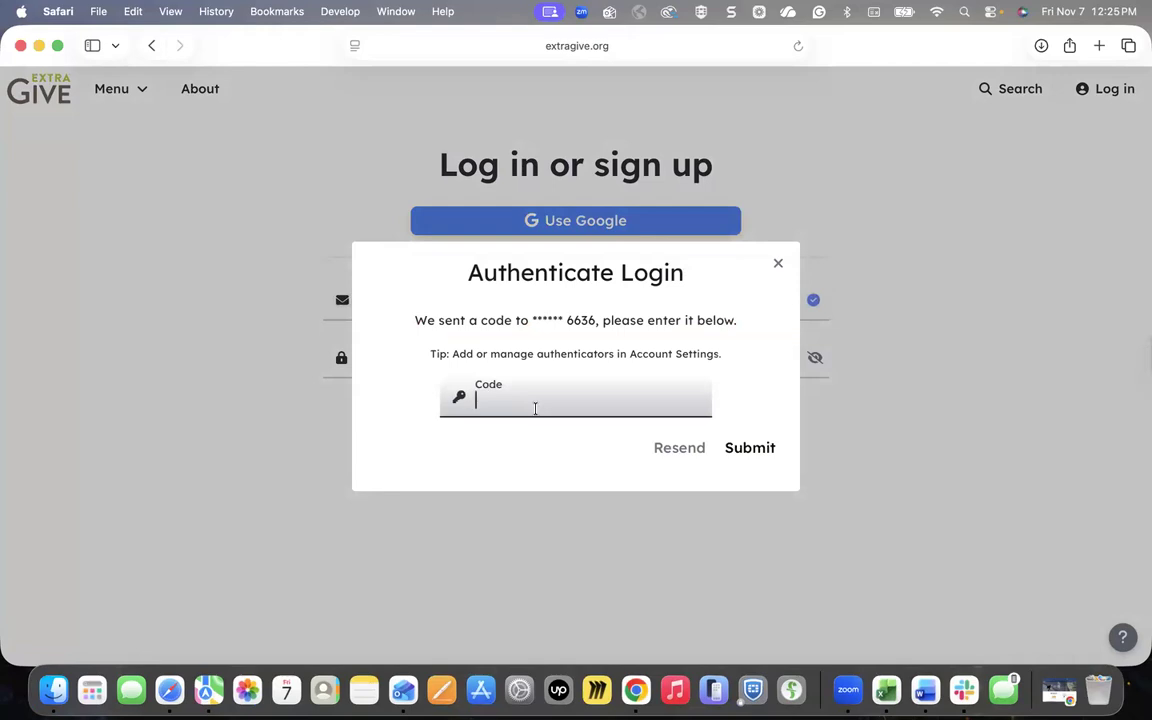
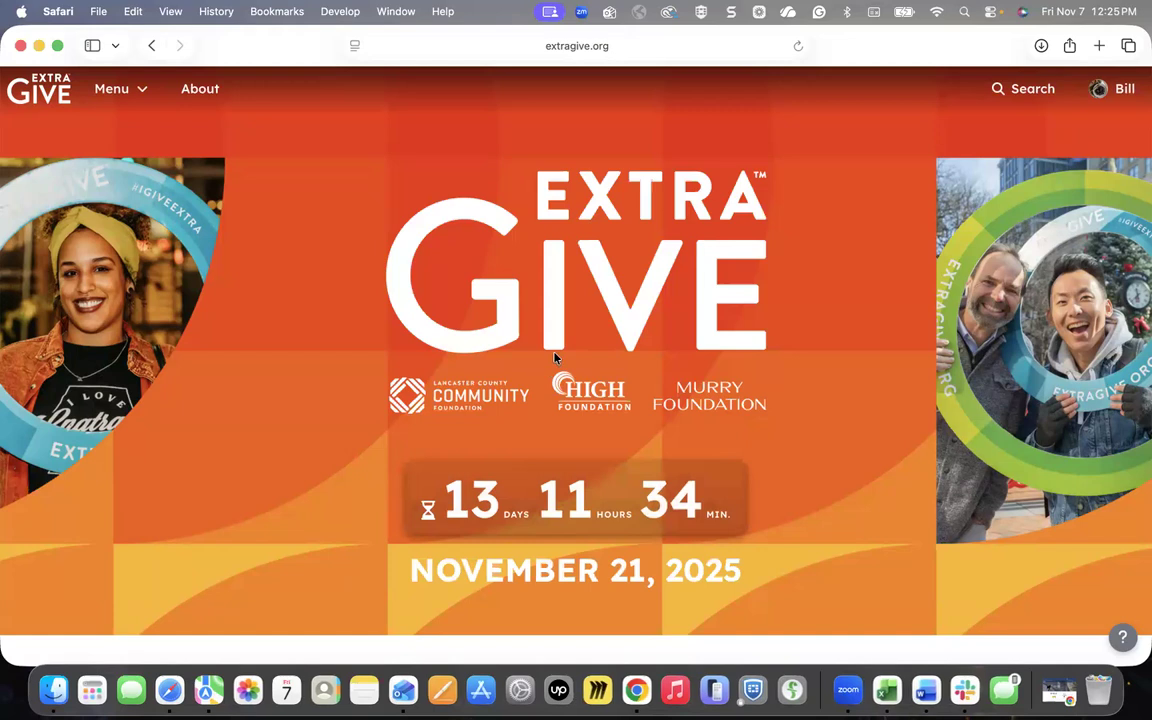
# - Search for 'greystone' and open the Greystone Manor organization result
pyautogui.click(1024, 92)
pyautogui.write('g')
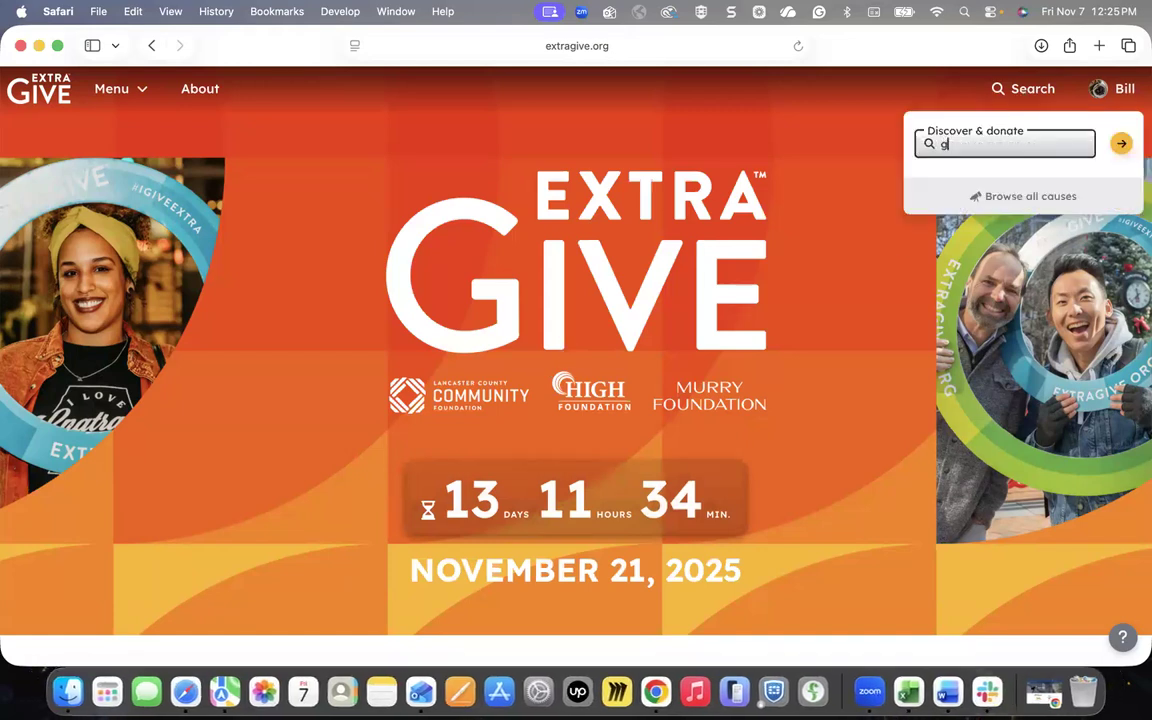
pyautogui.write('reystone')
pyautogui.press('Return')
pyautogui.click(350, 490)
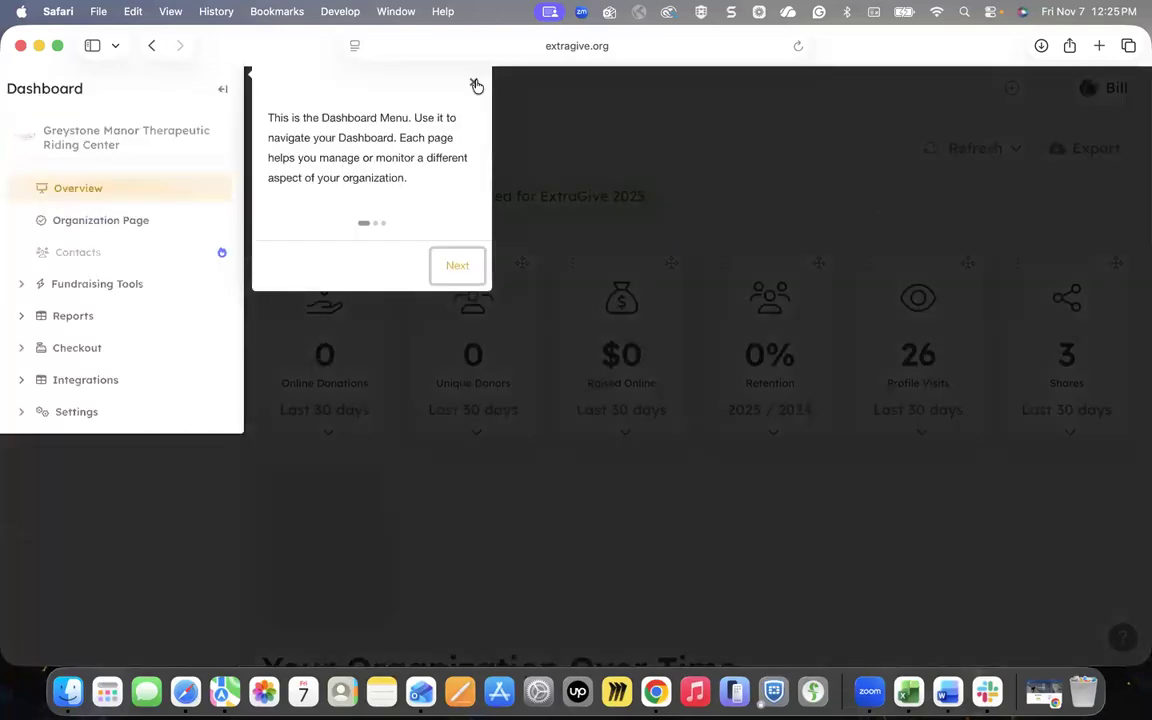
# - Dismiss the tour, preview the organization page, and open the Team Oreo campaign
pyautogui.click(474, 84)
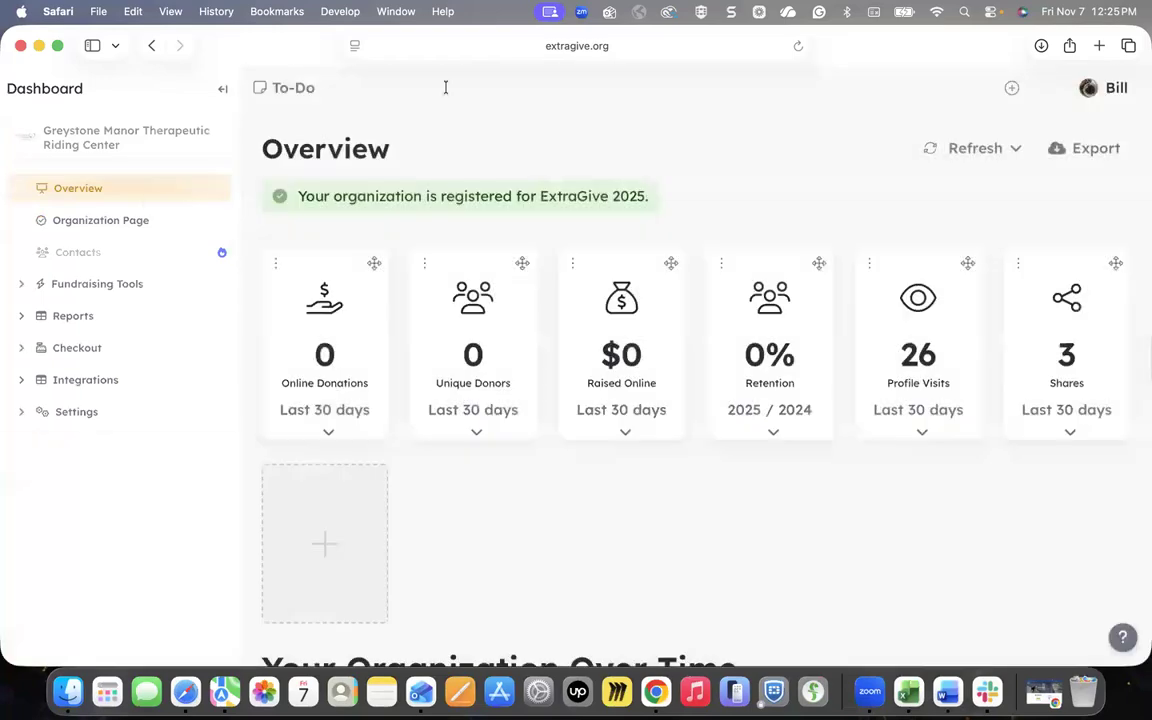
pyautogui.click(125, 222)
pyautogui.click(1032, 174)
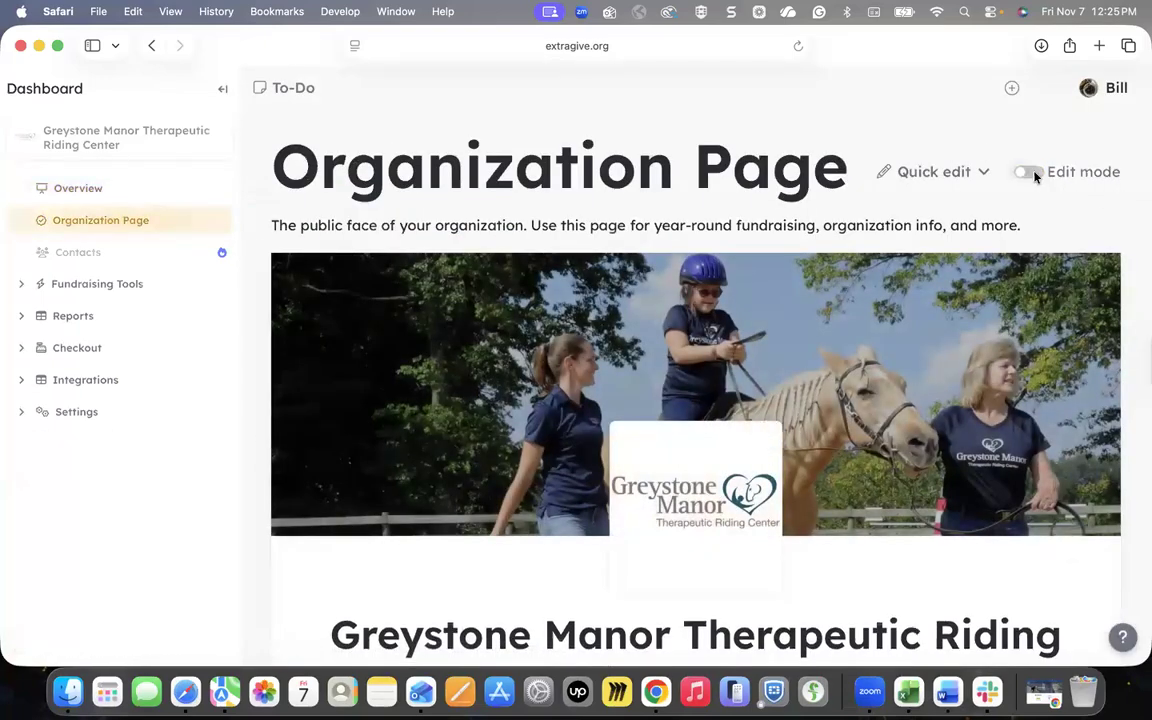
pyautogui.click(223, 88)
pyautogui.scroll(-10, 566, 368)
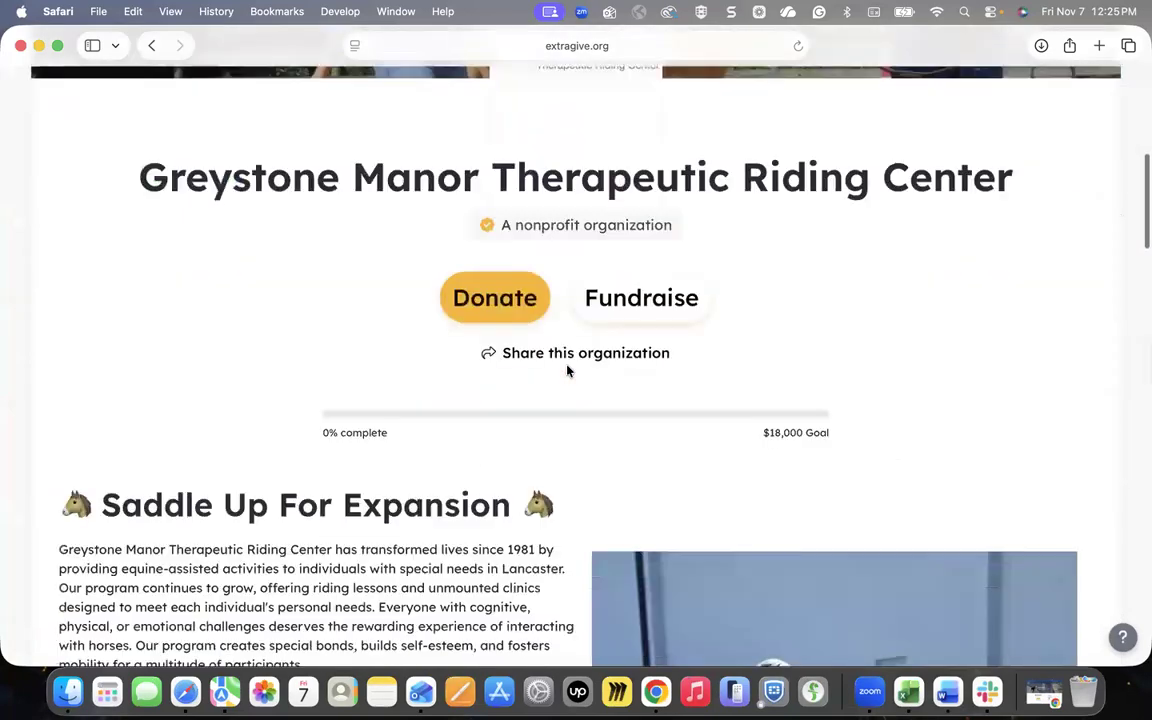
pyautogui.scroll(-15, 566, 368)
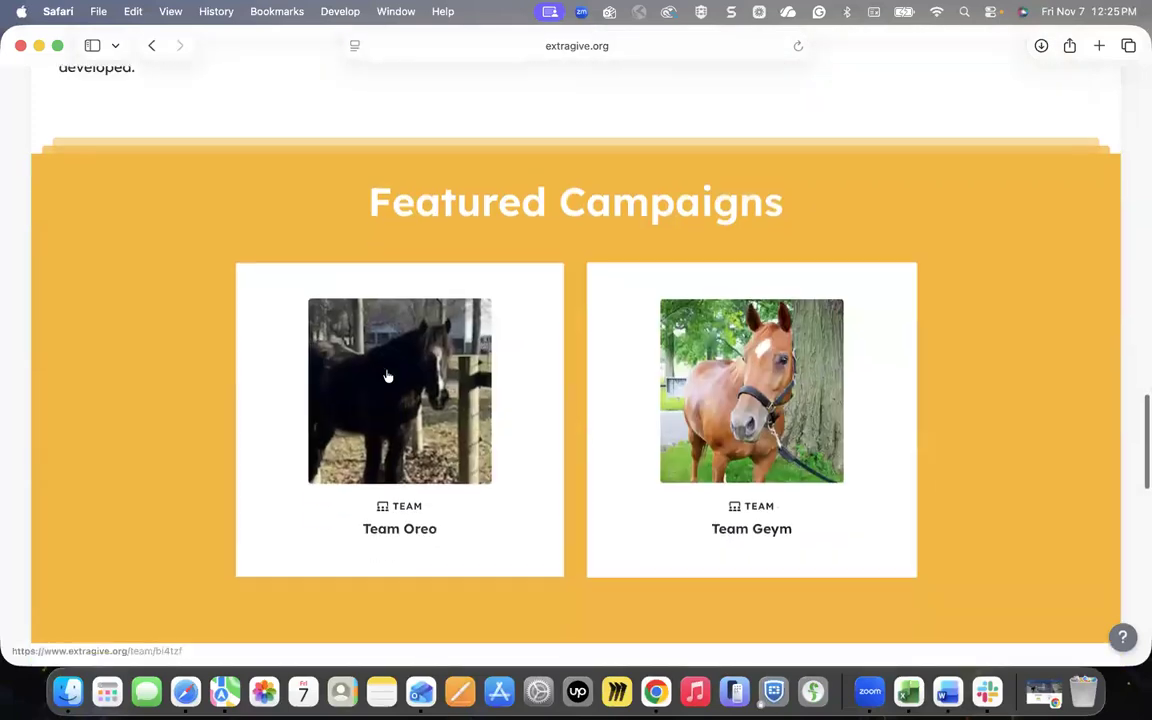
pyautogui.click(388, 376)
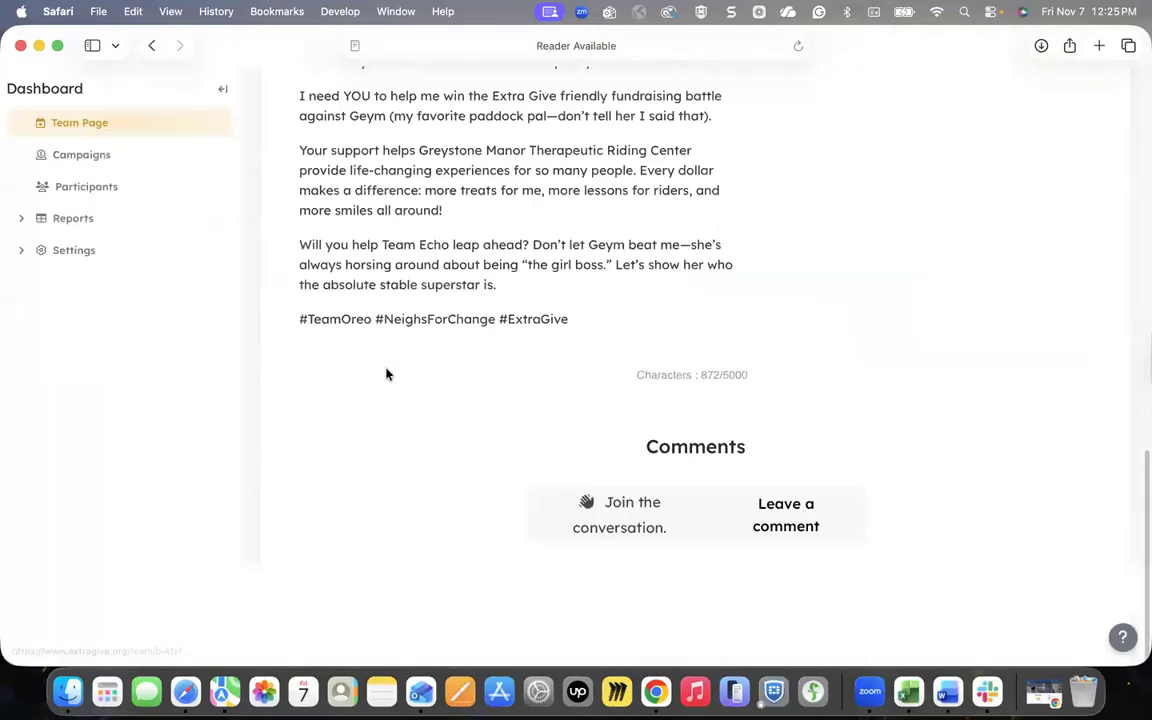
pyautogui.scroll(15, 388, 376)
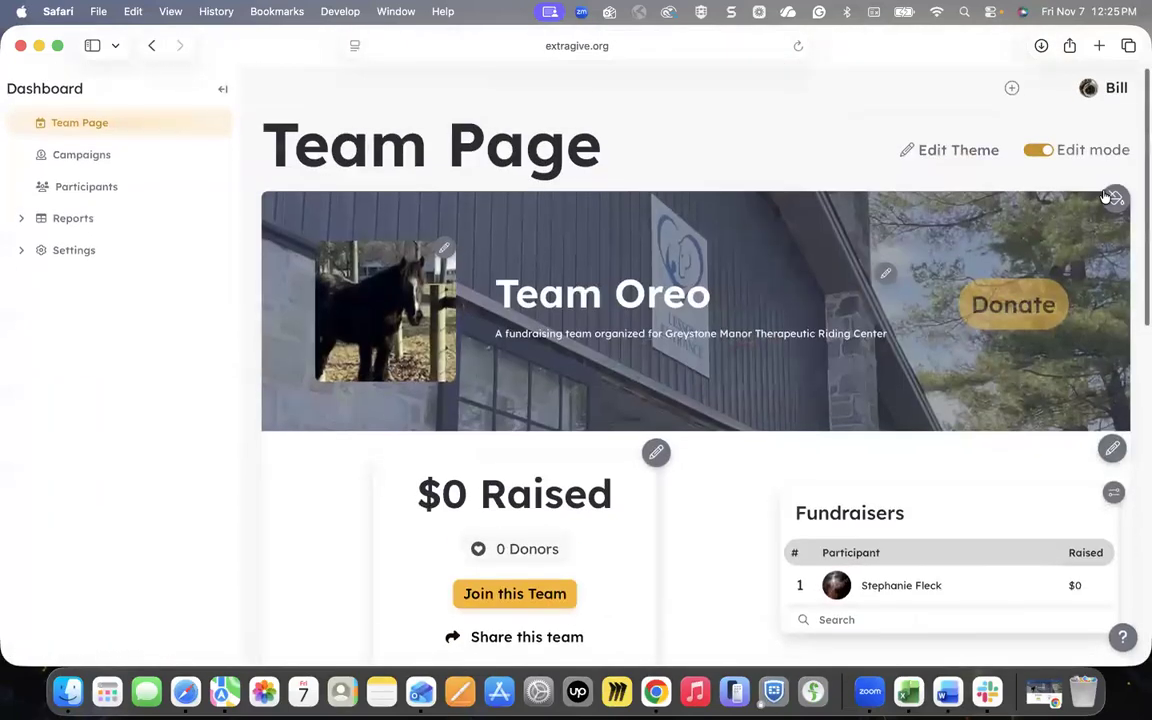
# - Preview the Team Oreo page, join the team, and choose to create a new fundraiser
pyautogui.click(1040, 150)
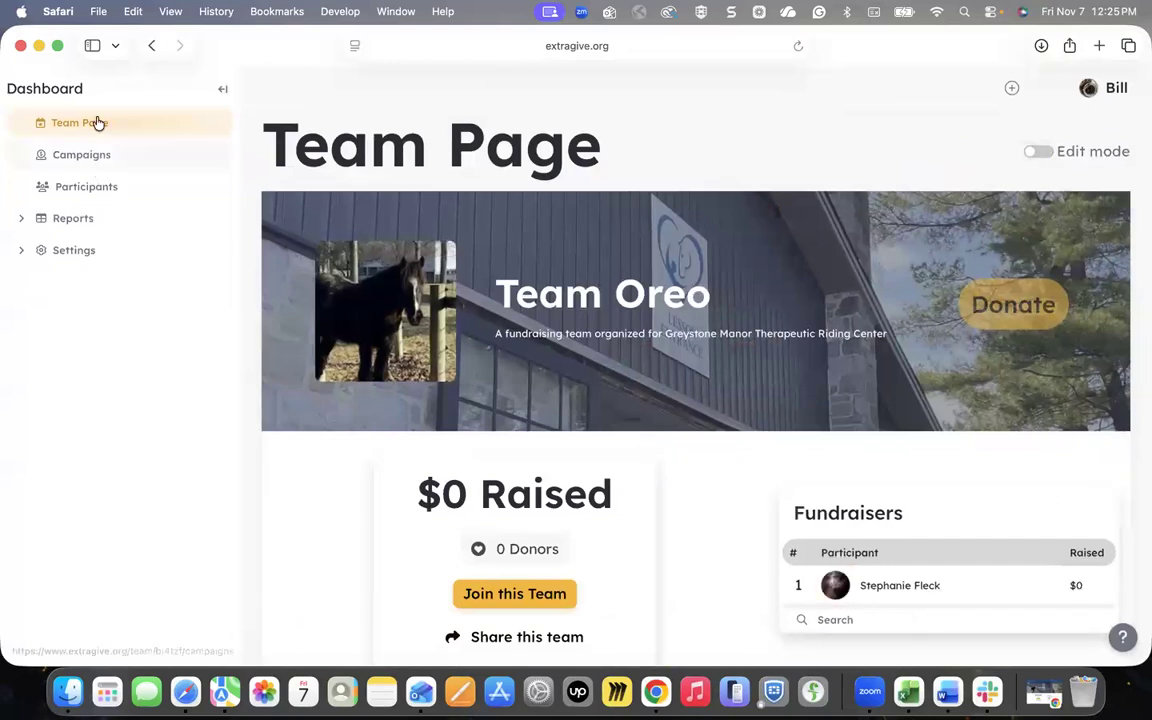
pyautogui.click(217, 91)
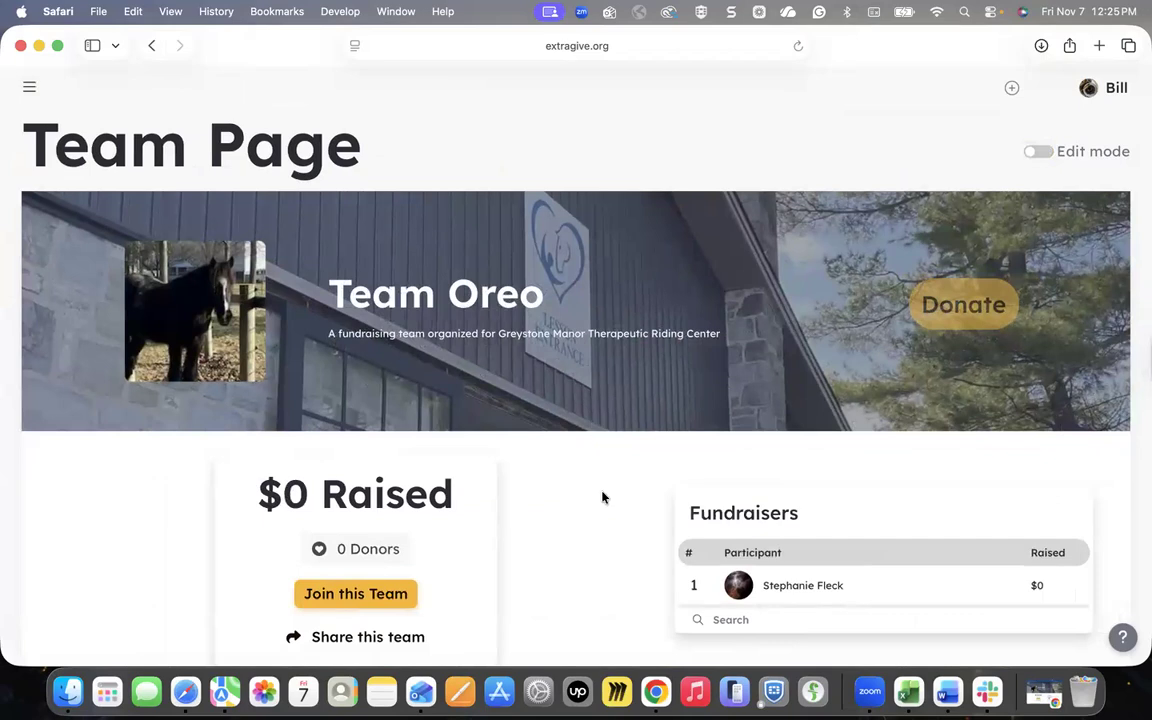
pyautogui.scroll(-3, 598, 497)
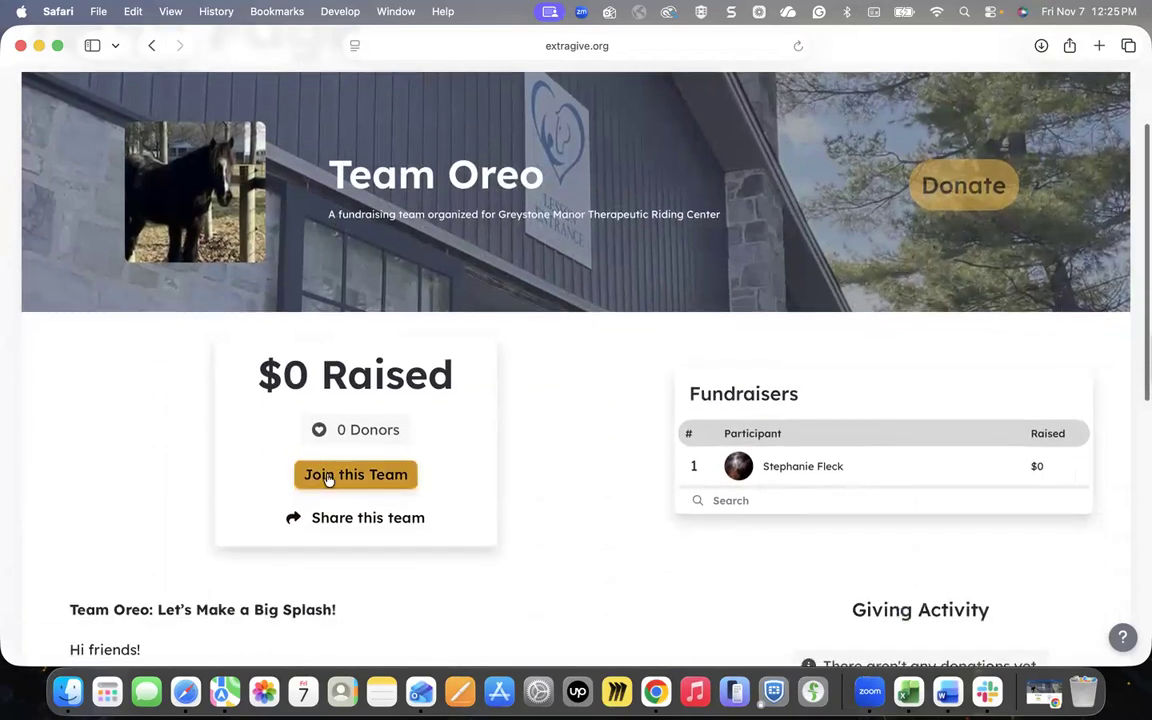
pyautogui.click(328, 478)
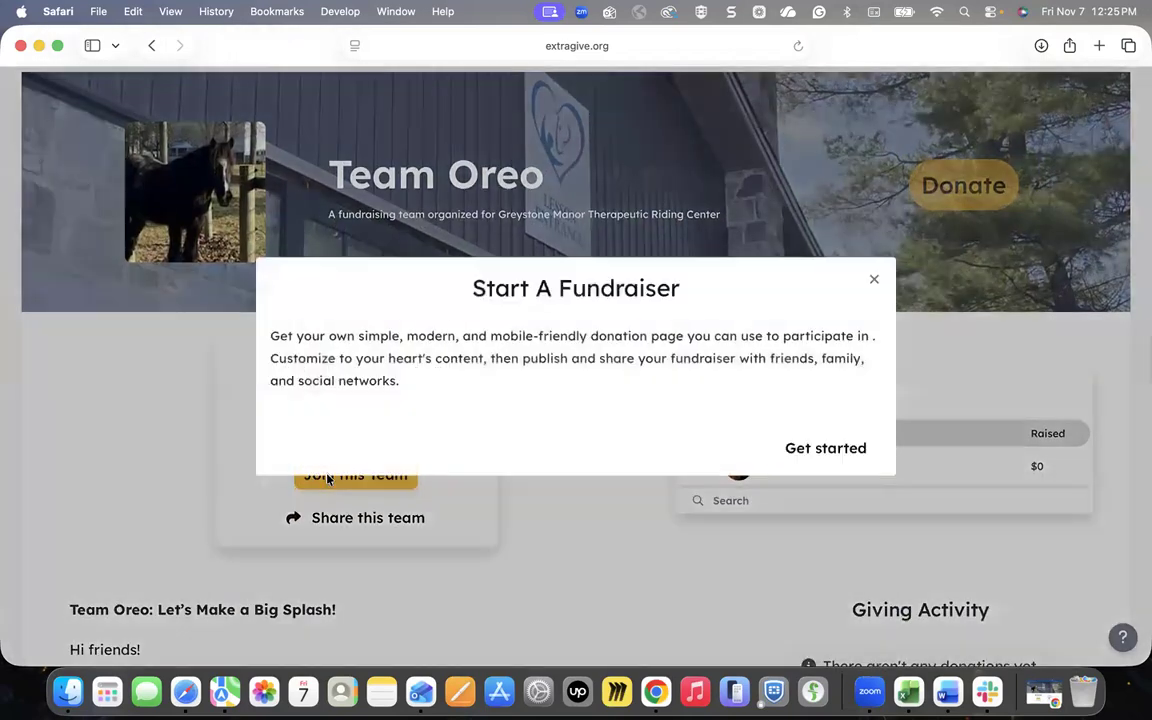
pyautogui.click(822, 451)
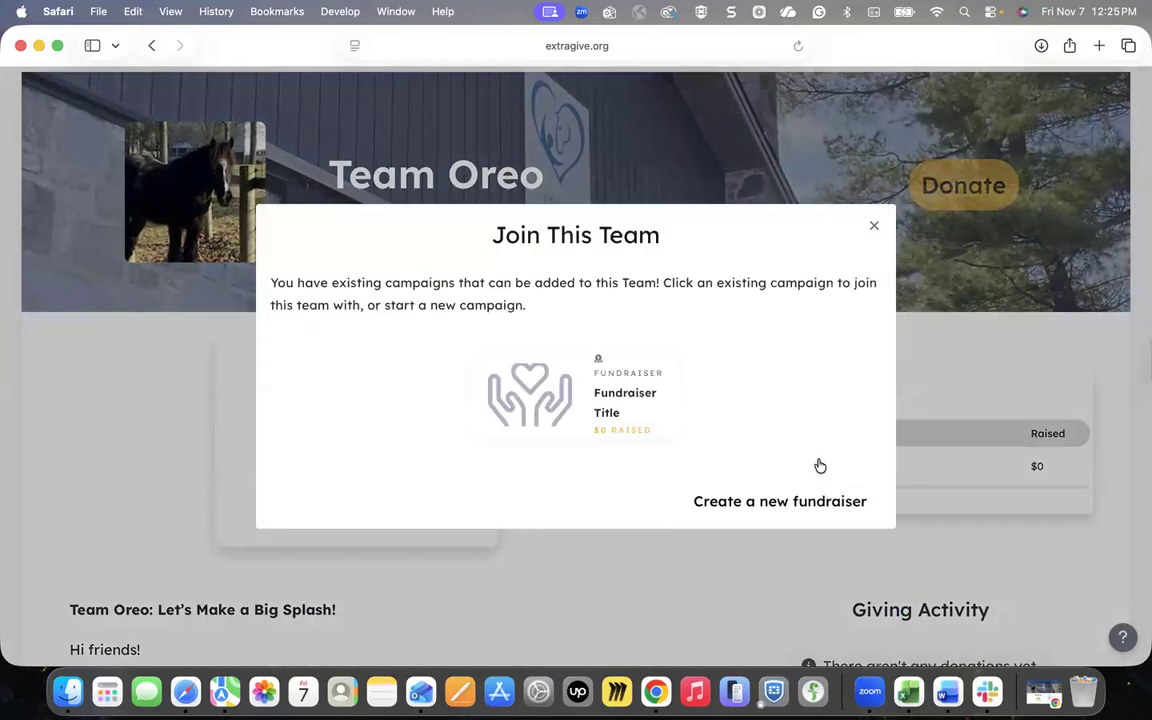
pyautogui.click(770, 502)
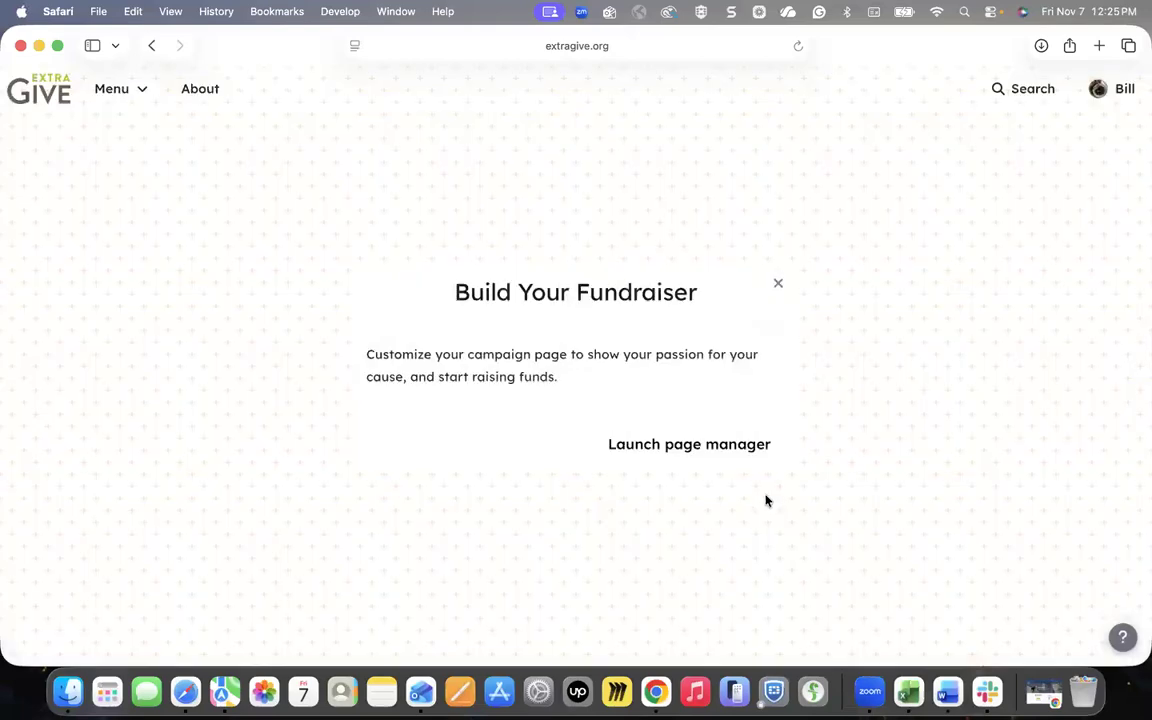
# - Open the new fundraiser in the page manager in edit mode and review its publishing requirements
pyautogui.click(698, 446)
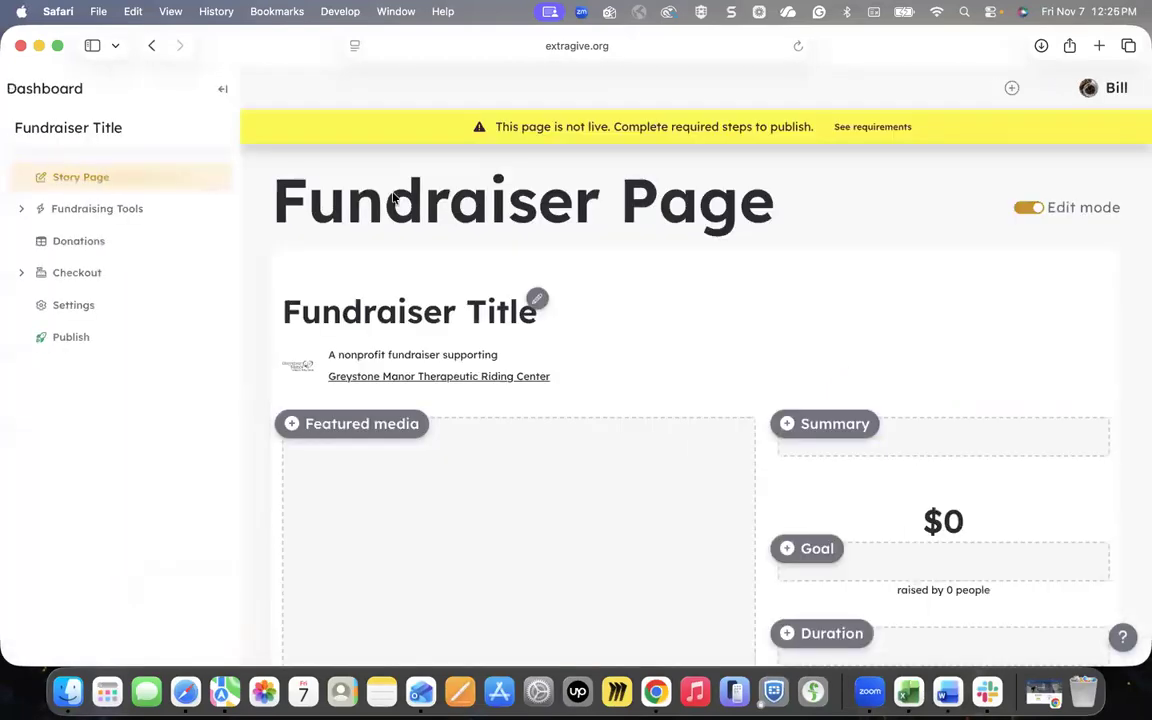
pyautogui.click(219, 88)
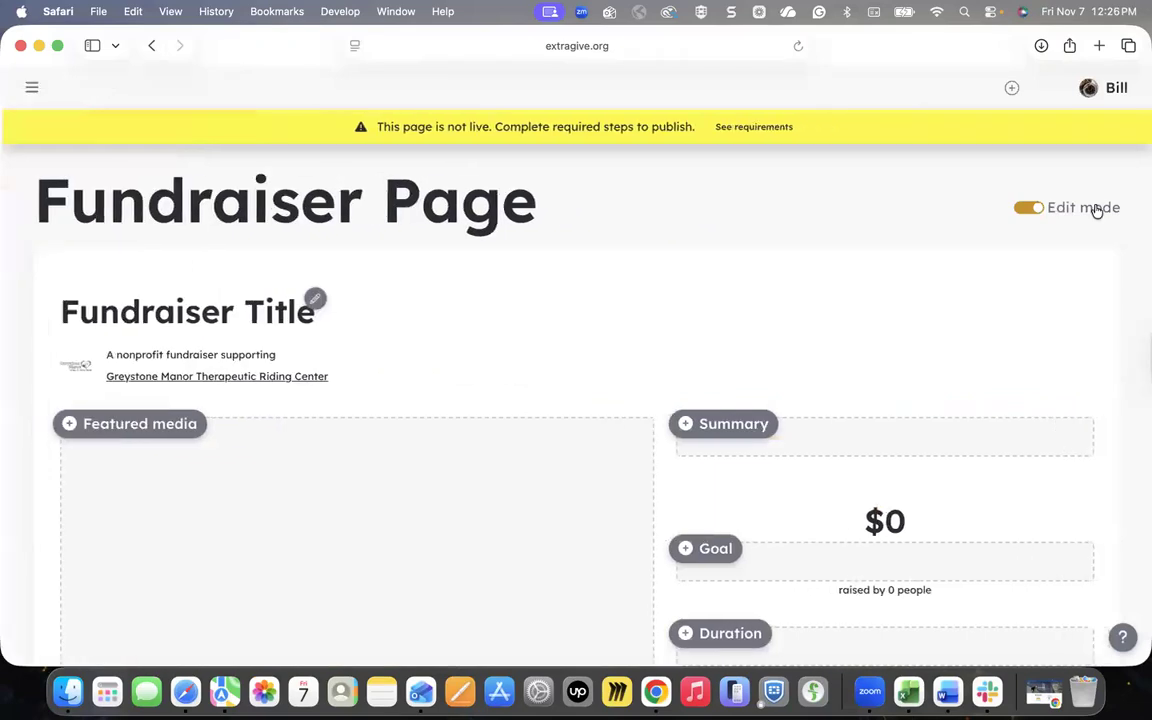
pyautogui.click(1022, 207)
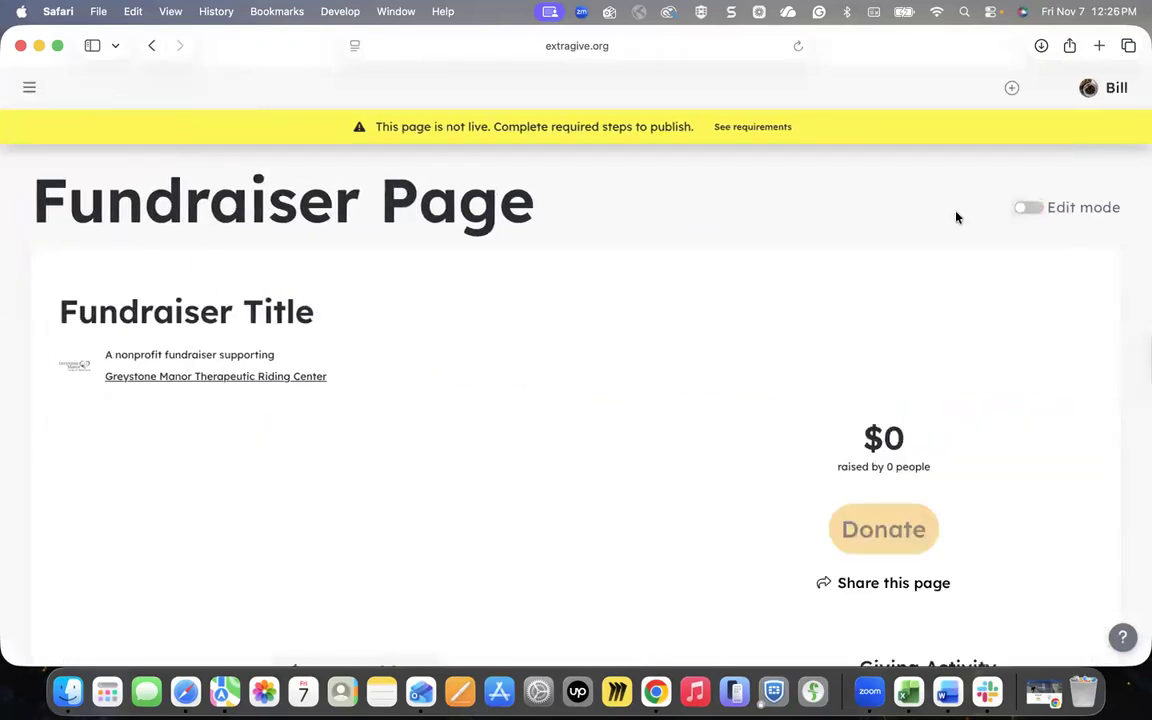
pyautogui.click(1031, 212)
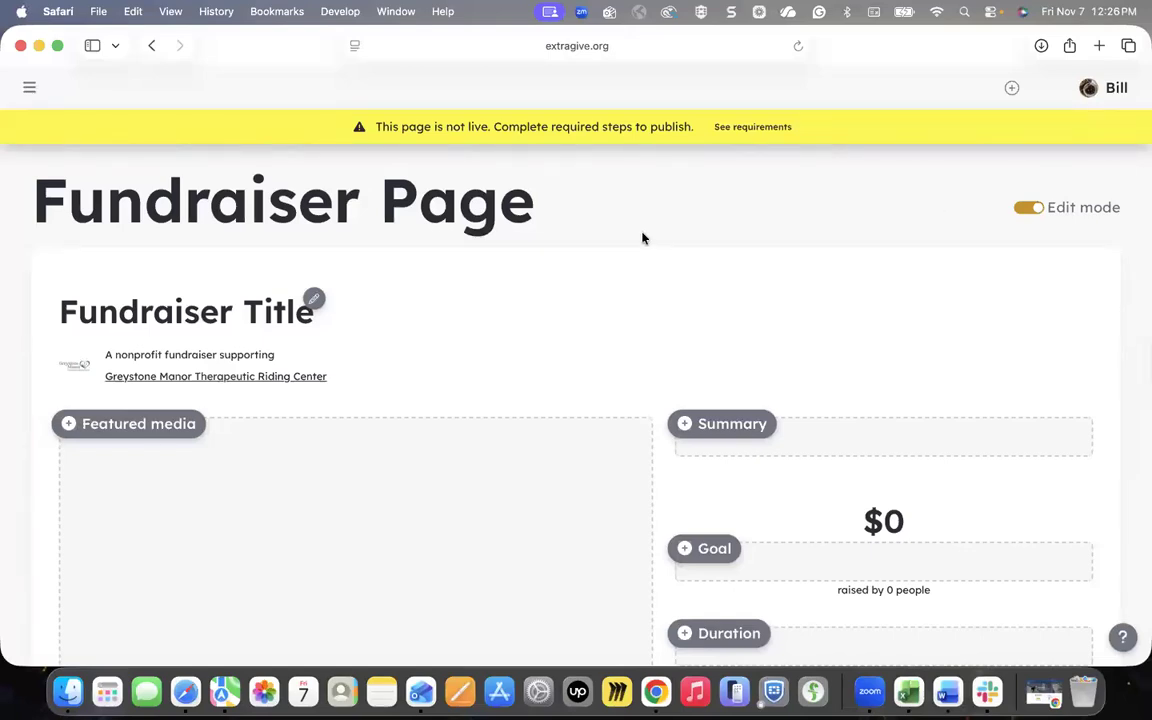
pyautogui.click(749, 127)
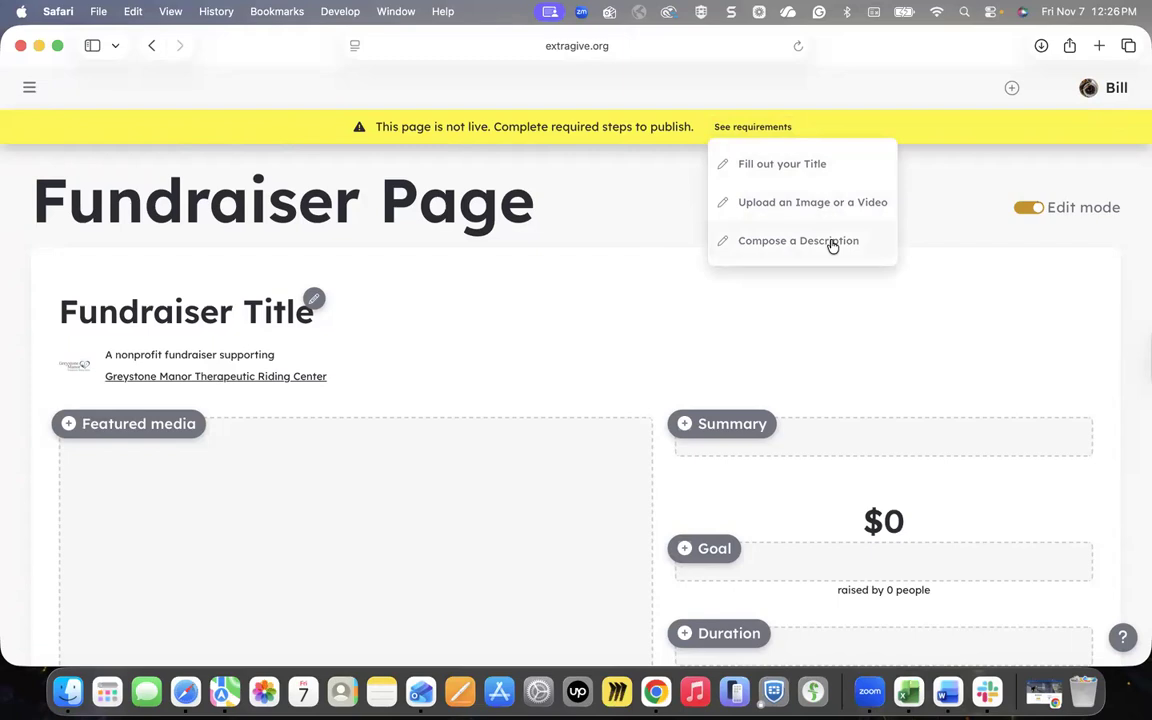
pyautogui.click(604, 327)
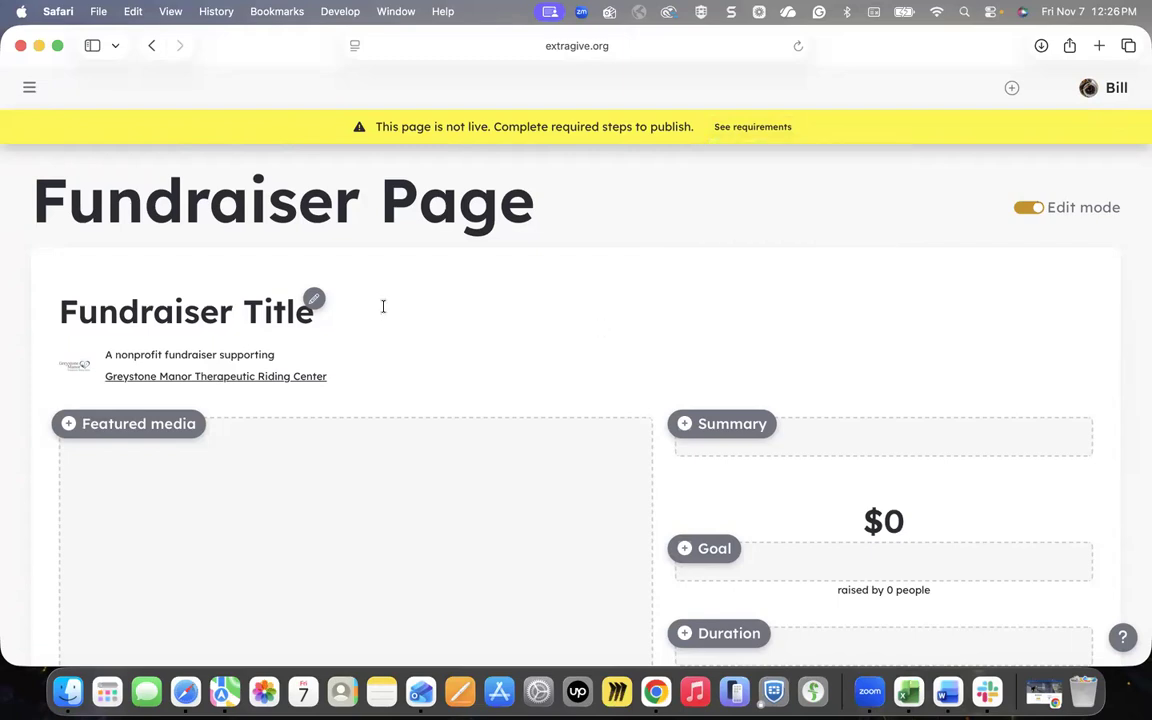
# - Title the fundraiser with the owner's first name plus 'GMTRC Page' and save it
pyautogui.click(314, 299)
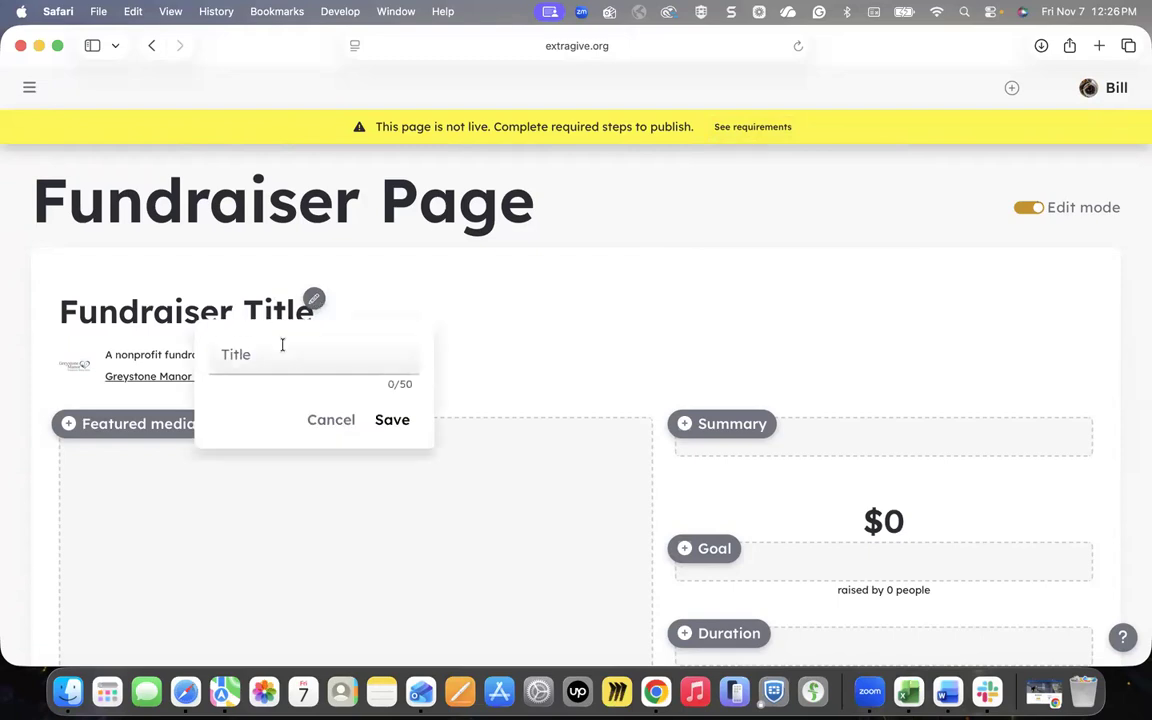
pyautogui.click(282, 344)
pyautogui.write("Bill's ")
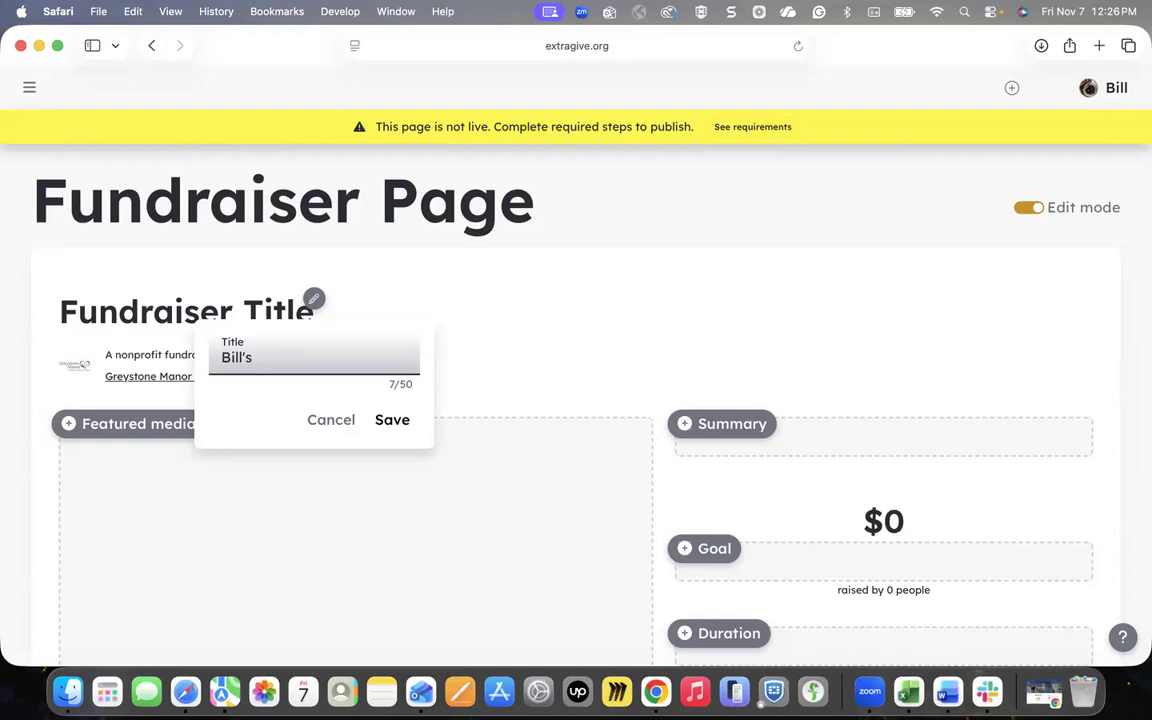
pyautogui.write('GMTRC Page')
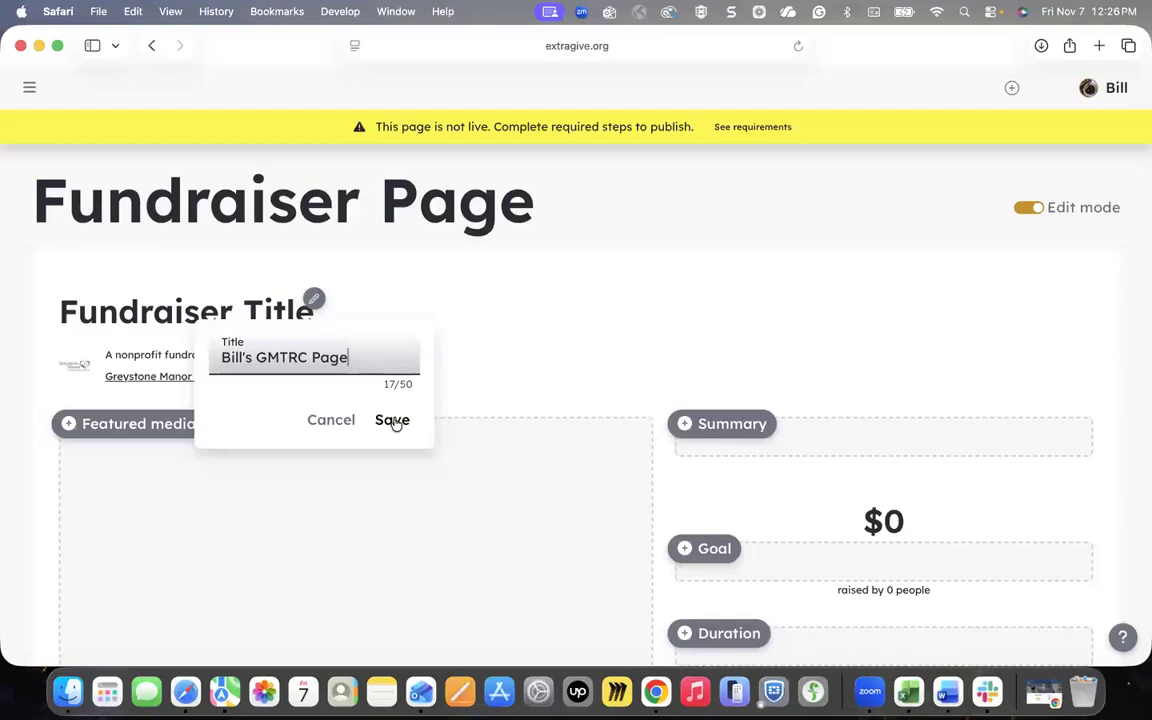
pyautogui.click(393, 421)
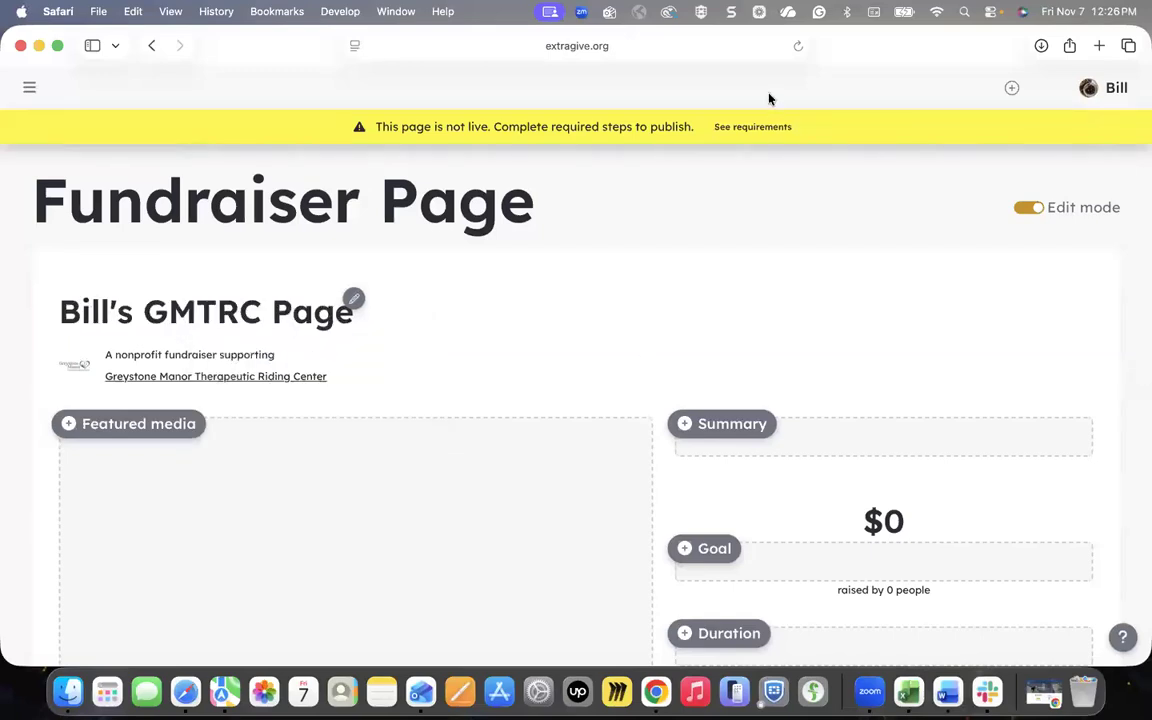
# - Recheck the publishing requirements, then open the empty Summary editor
pyautogui.click(766, 124)
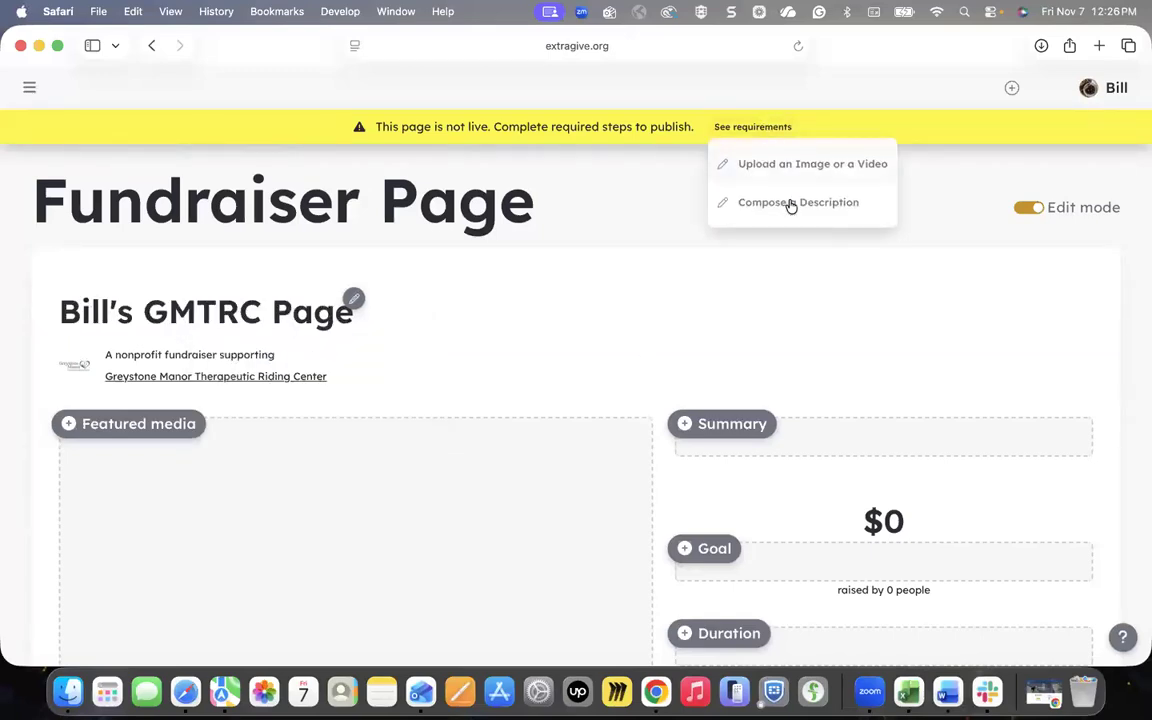
pyautogui.click(591, 385)
pyautogui.scroll(-2, 591, 385)
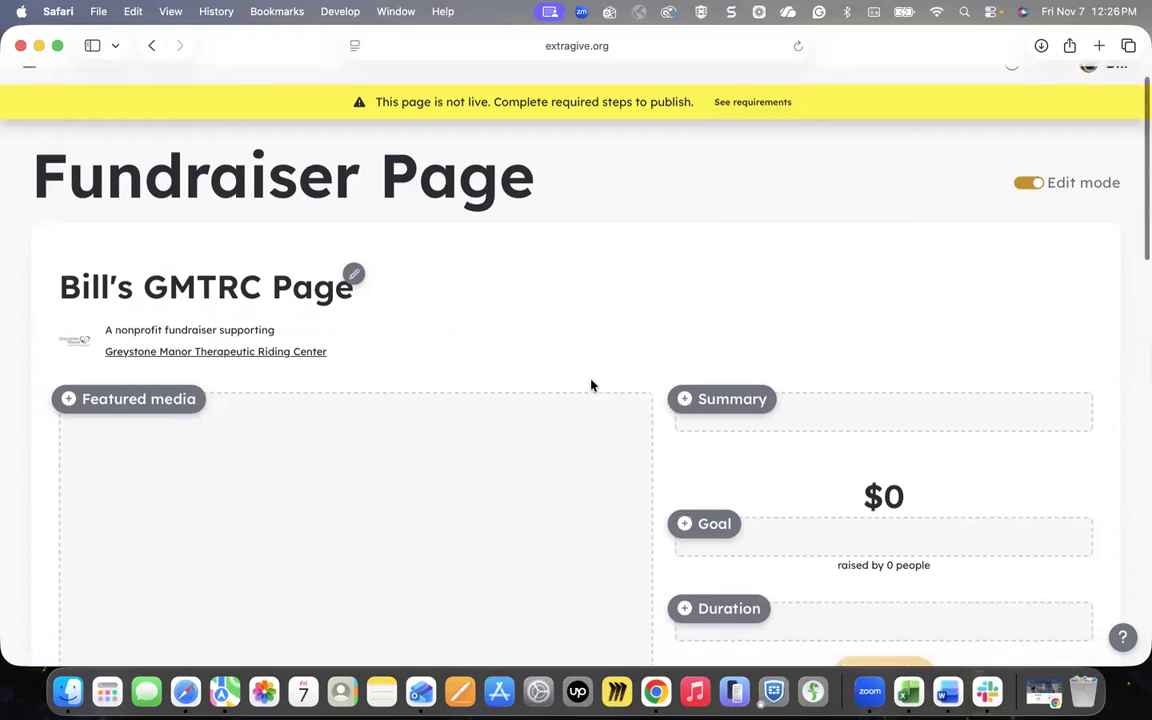
pyautogui.scroll(-3, 591, 385)
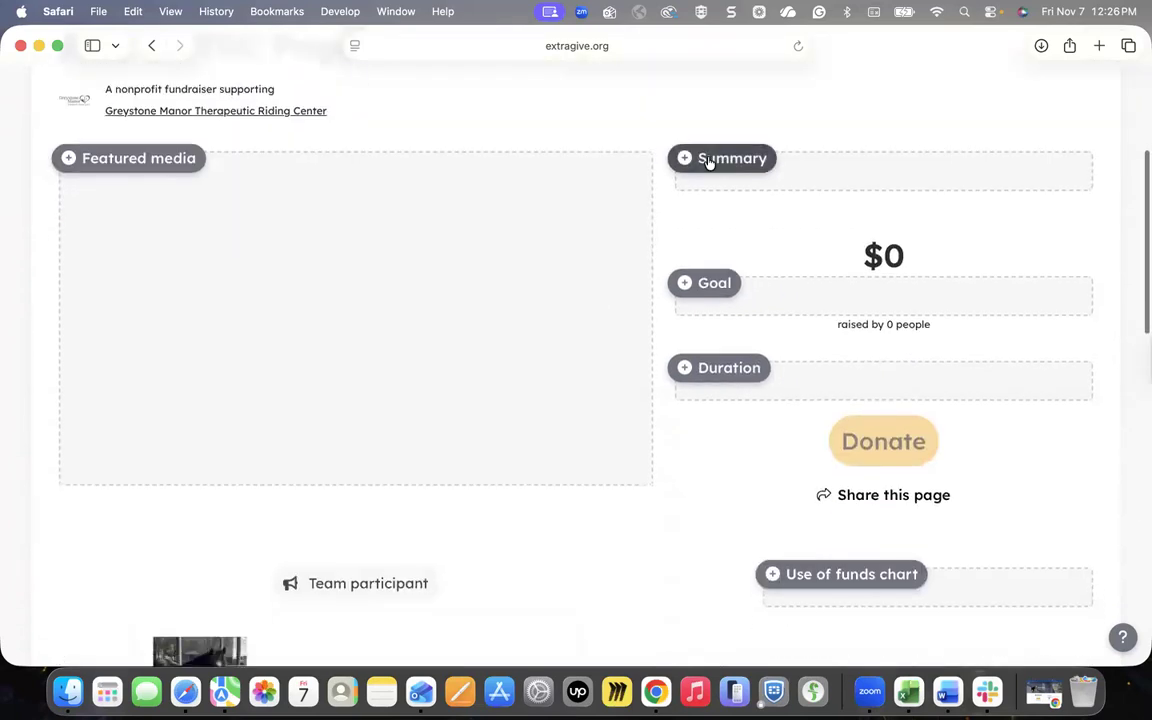
pyautogui.click(706, 160)
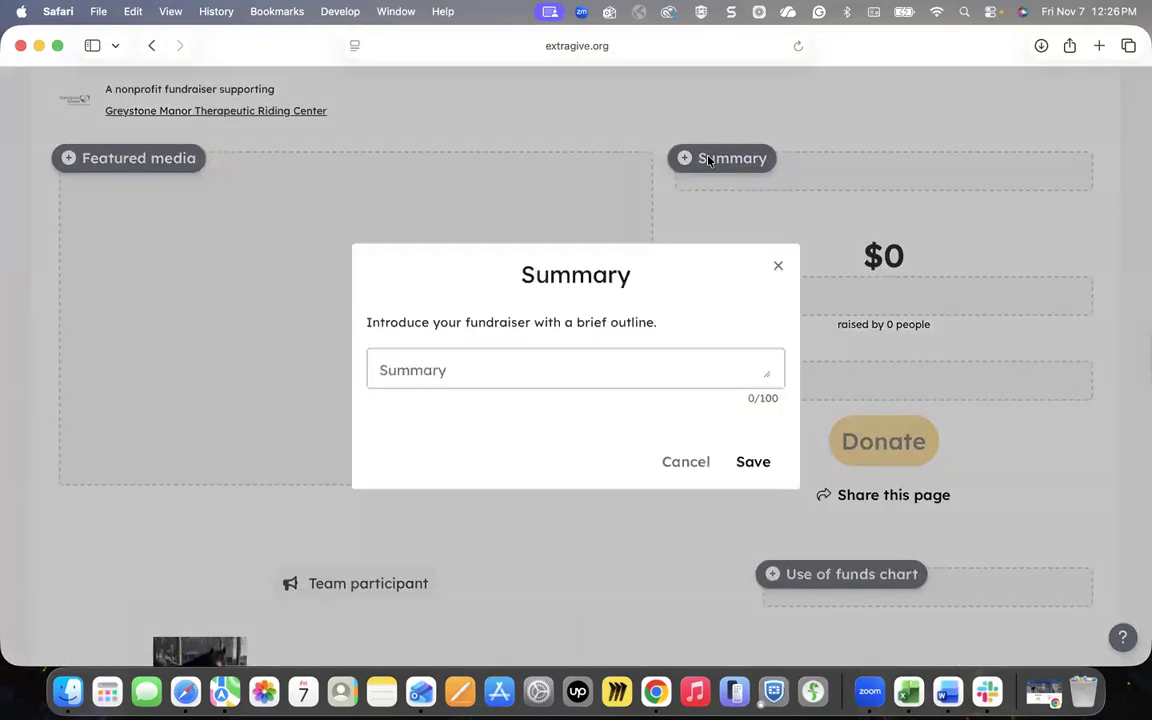
# - Enter the summary 'Juin Me!' and save it
pyautogui.click(484, 366)
pyautogui.write('Juin Me!')
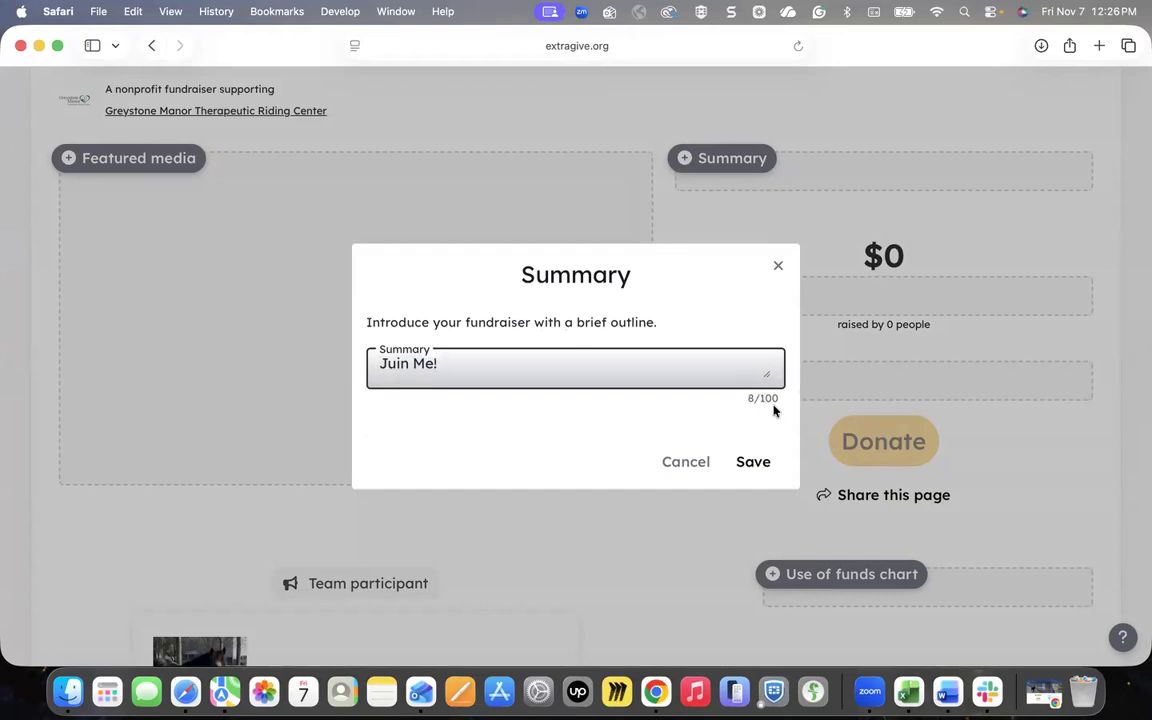
pyautogui.click(753, 468)
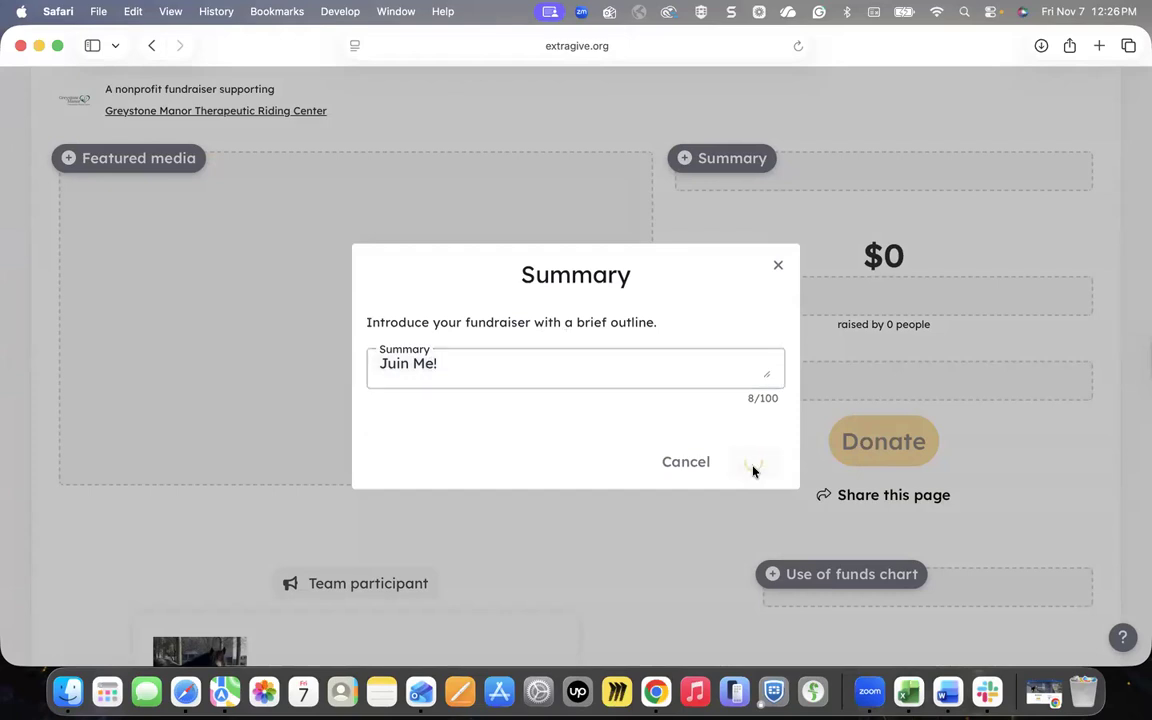
pyautogui.scroll(5, 689, 303)
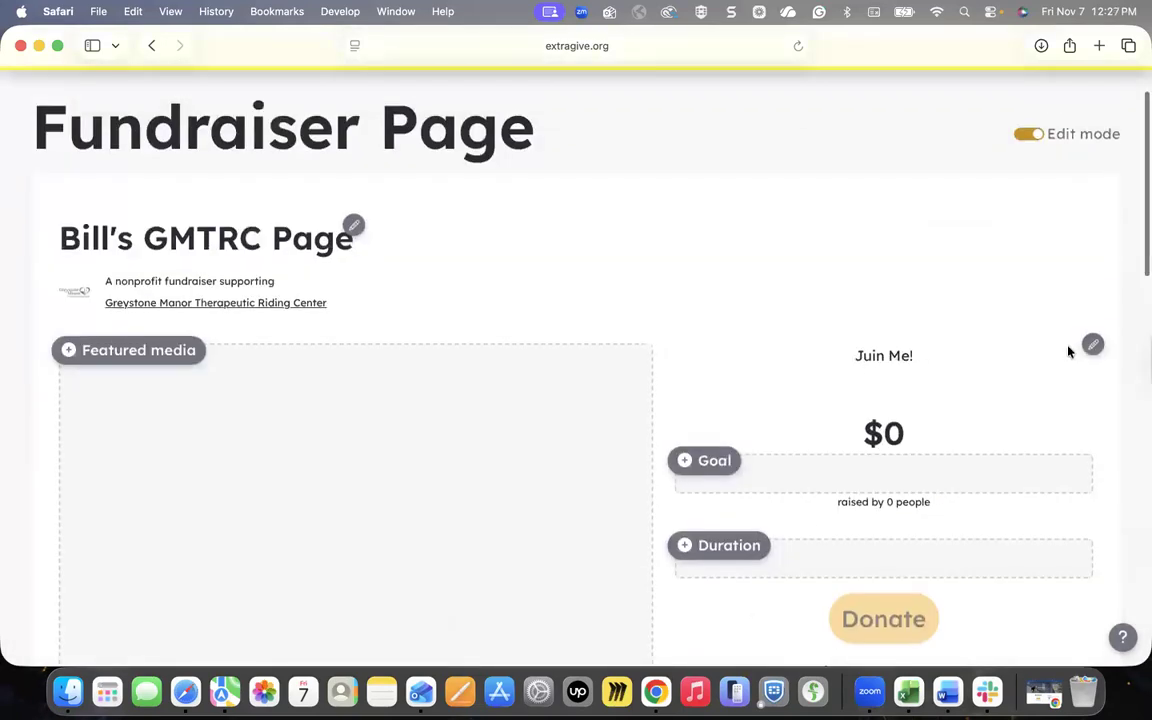
# - Correct the summary typo from 'Juin' to 'Join' and save it
pyautogui.click(1092, 345)
pyautogui.click(392, 365)
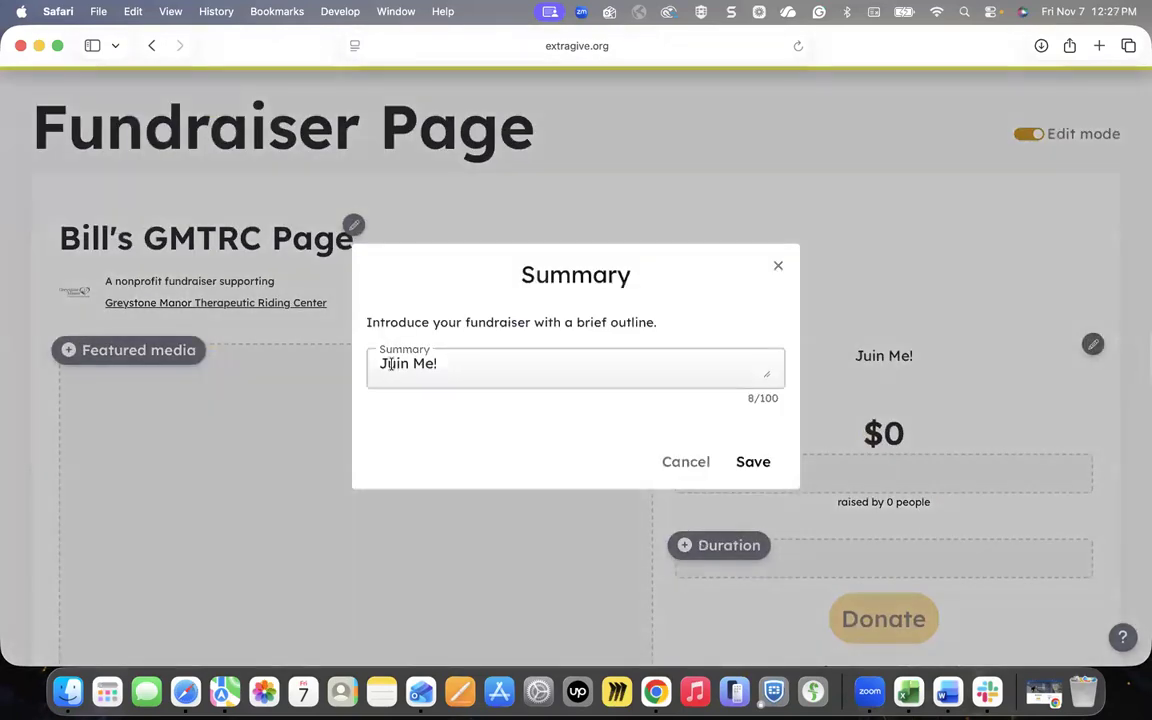
pyautogui.doubleClick(392, 365)
pyautogui.write('Joi')
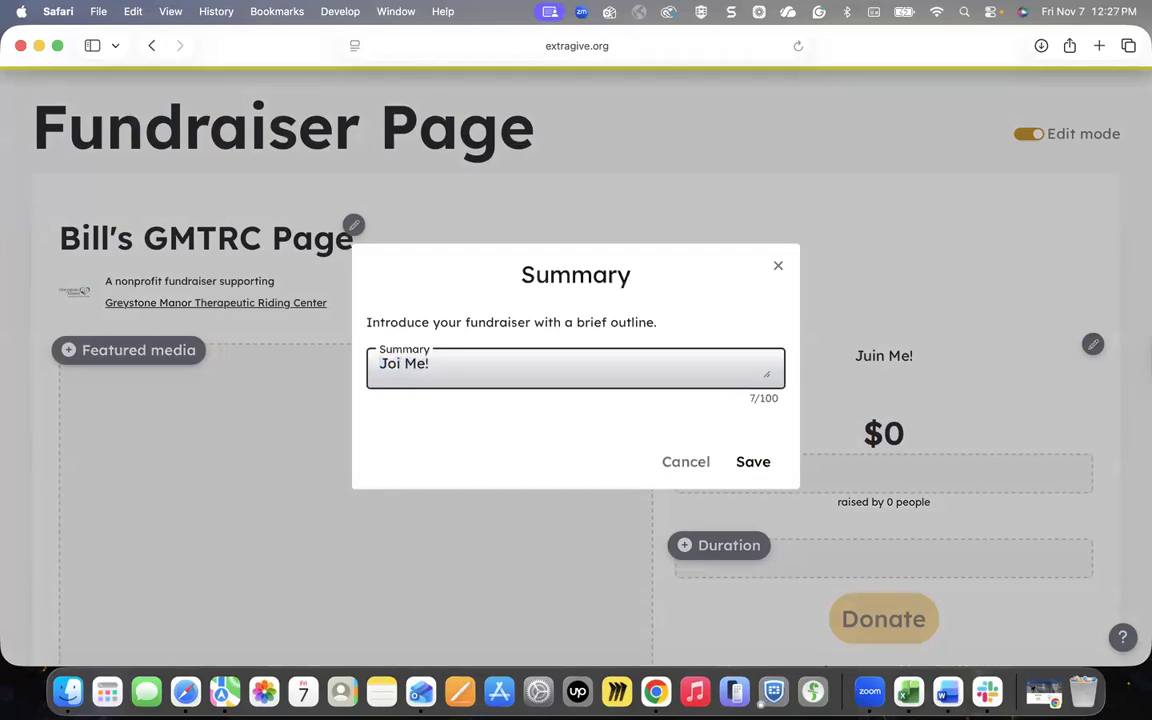
pyautogui.write('n')
pyautogui.click(759, 466)
pyautogui.scroll(-5, 631, 360)
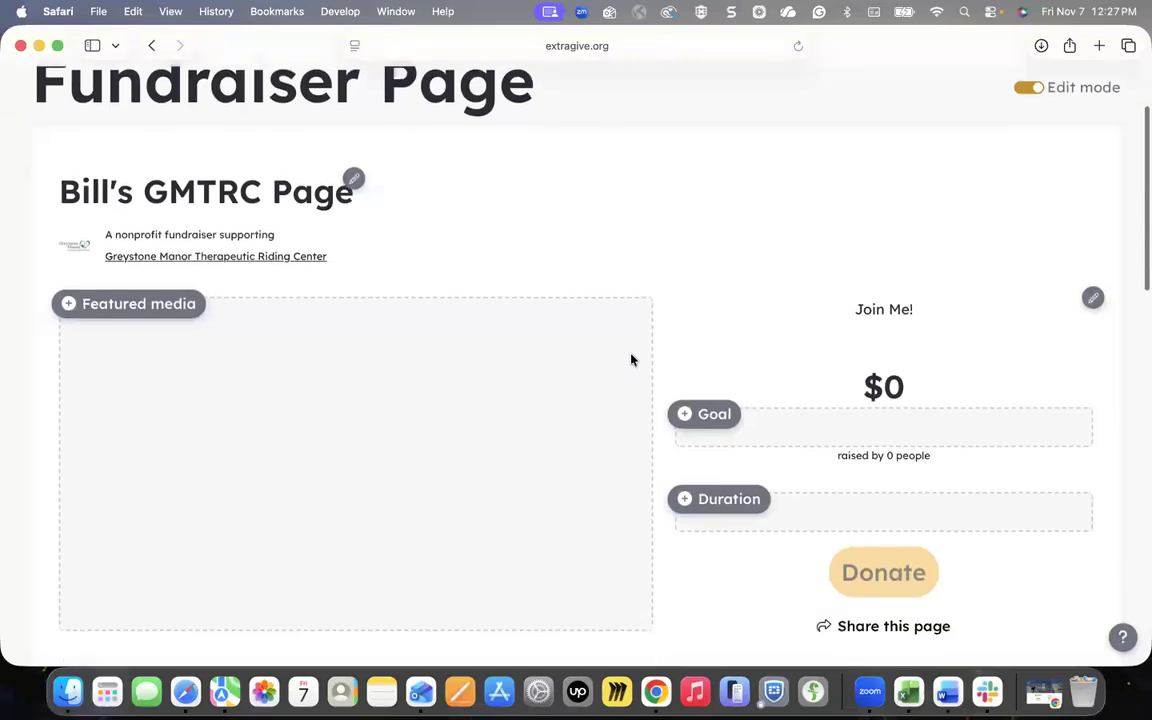
pyautogui.scroll(-1, 631, 360)
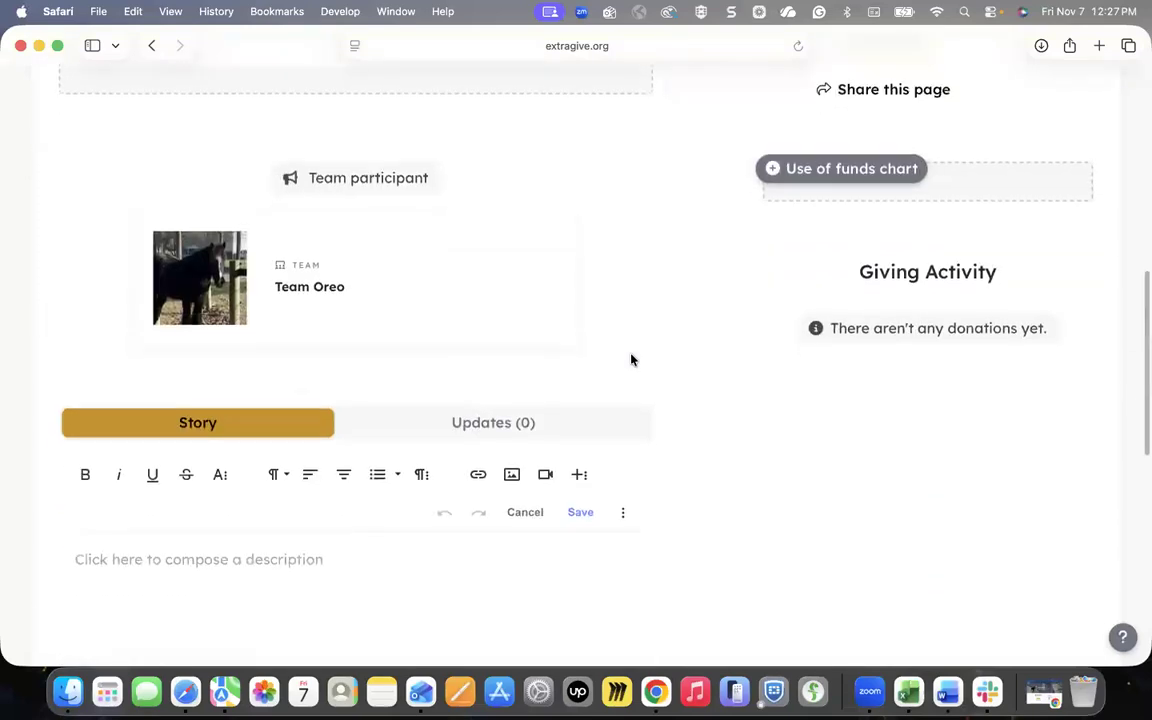
# - Save 'TBD.' as the fundraiser story and review the remaining publishing requirements
pyautogui.scroll(-5, 631, 360)
pyautogui.click(212, 359)
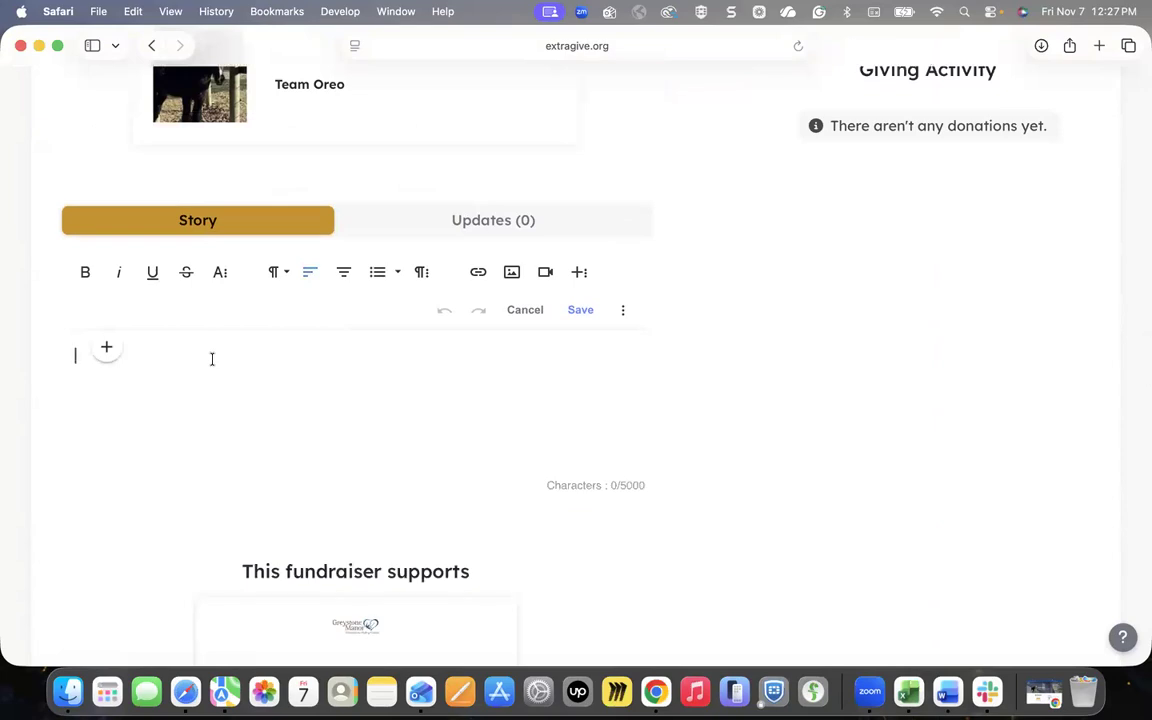
pyautogui.write('TBD.')
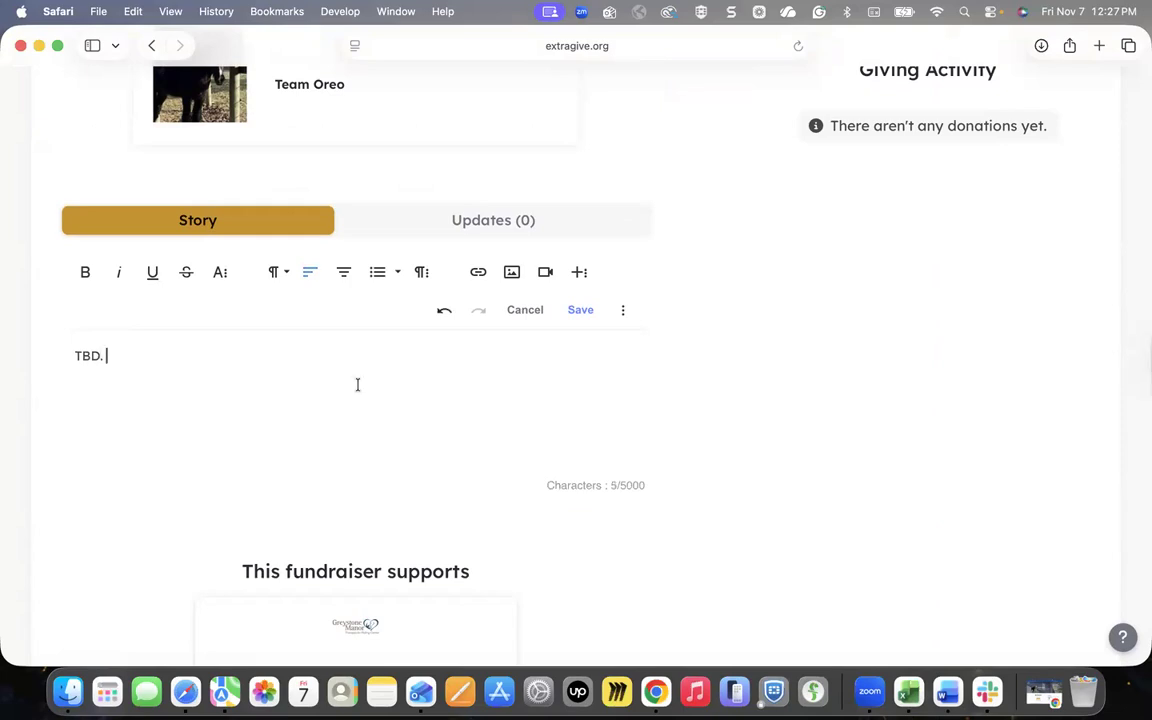
pyautogui.scroll(10, 357, 384)
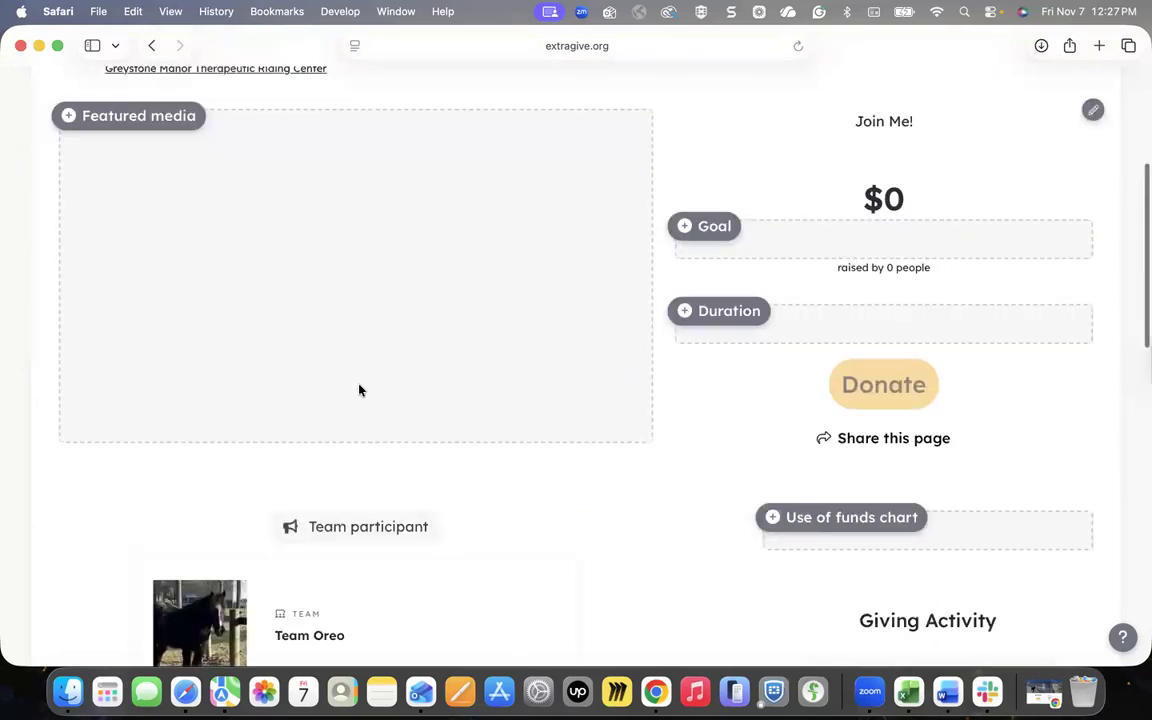
pyautogui.scroll(-10, 610, 326)
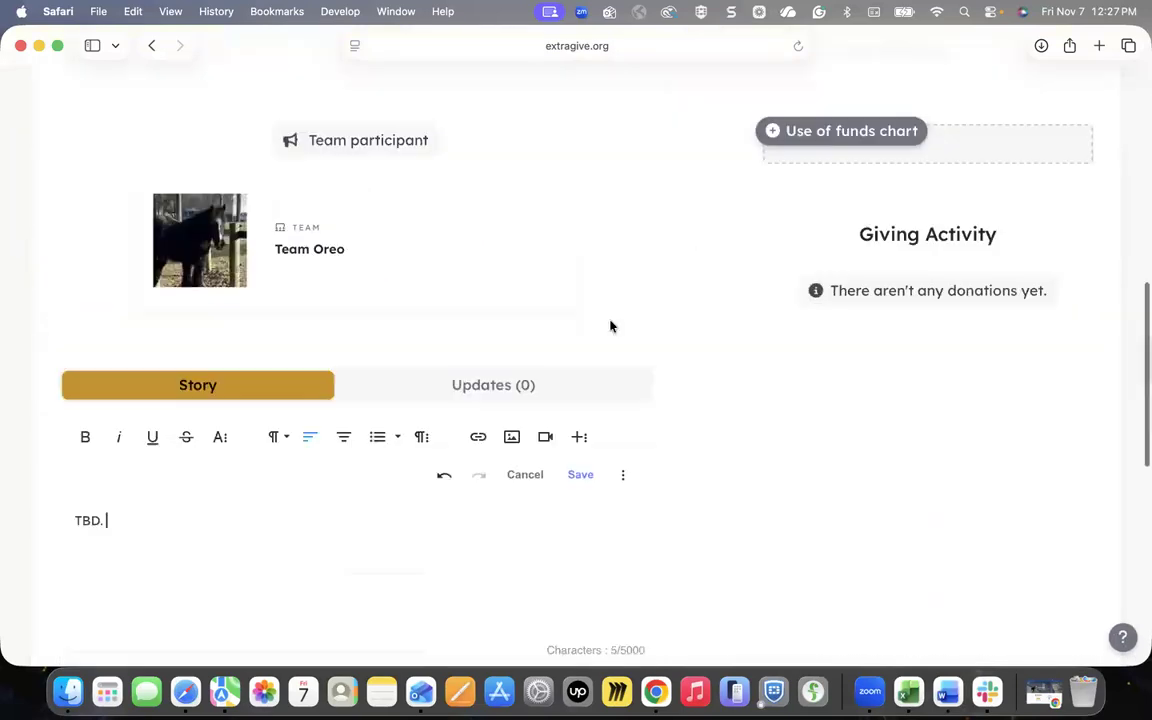
pyautogui.click(581, 232)
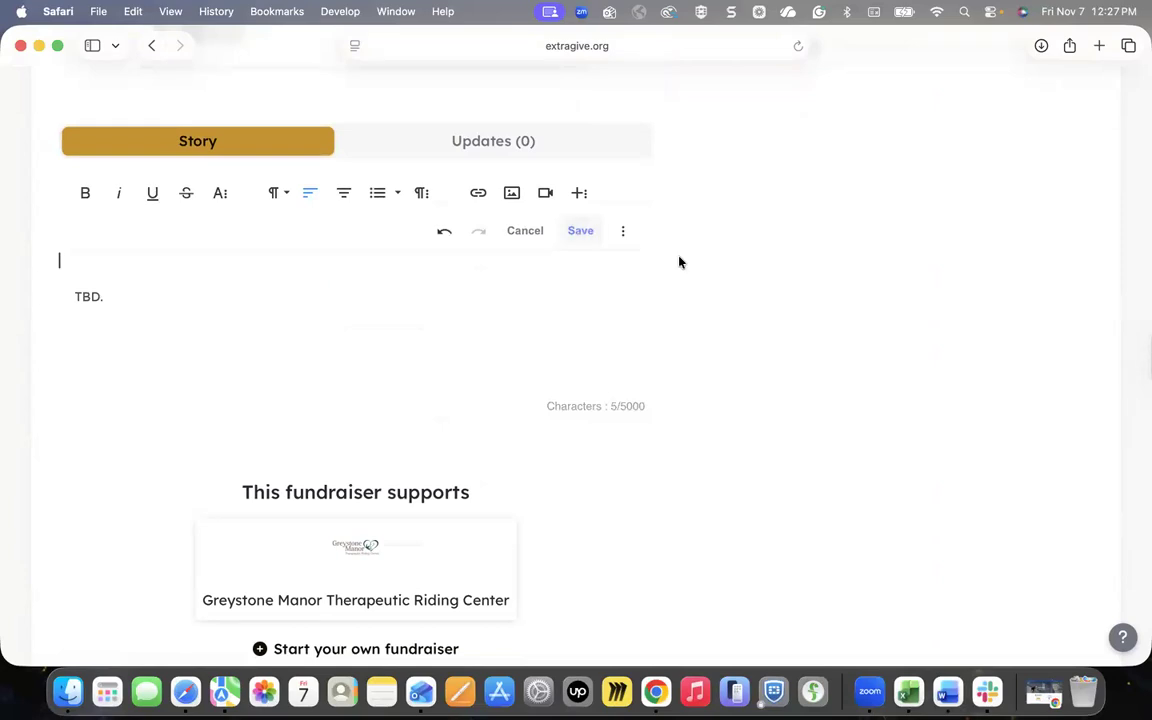
pyautogui.click(756, 124)
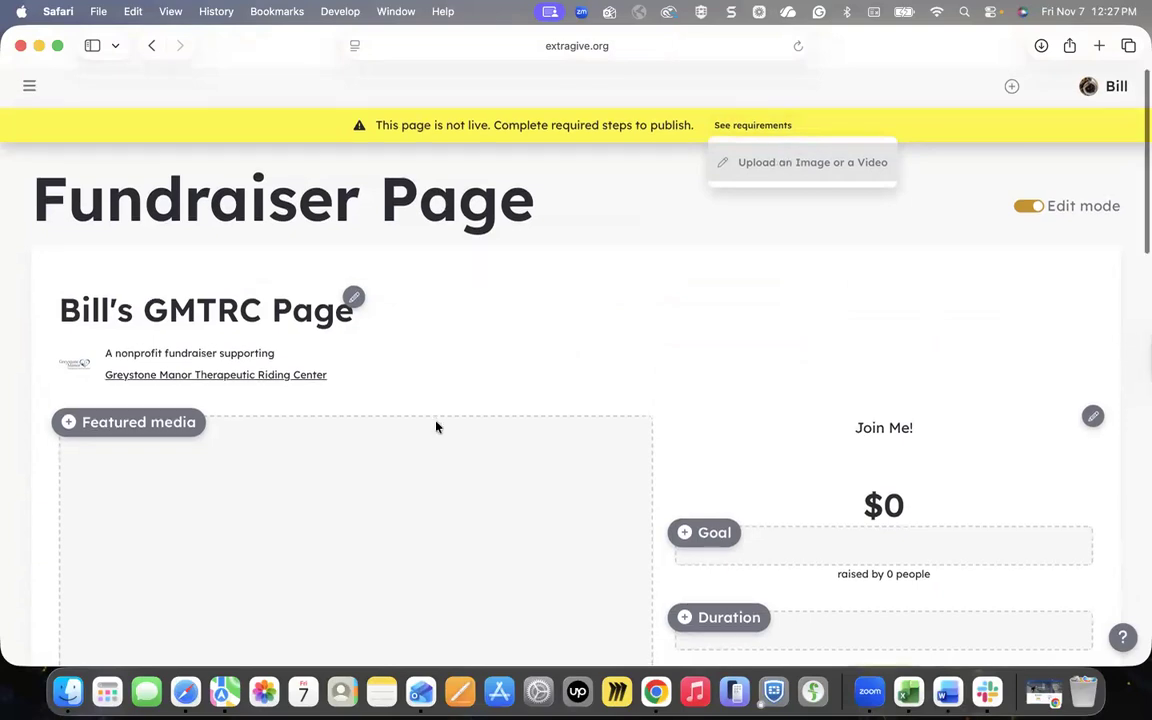
# - Upload Geum.jpg as featured media, cropped to 16:9 around the horse's head
pyautogui.scroll(-3, 157, 303)
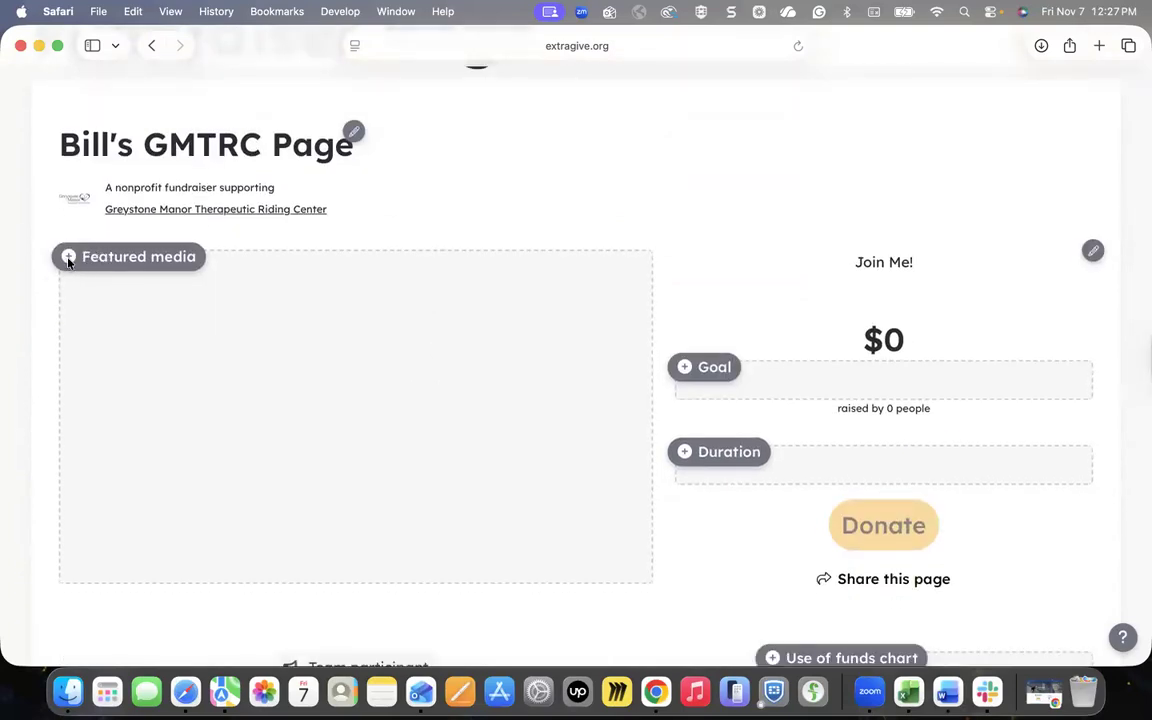
pyautogui.scroll(3, 68, 260)
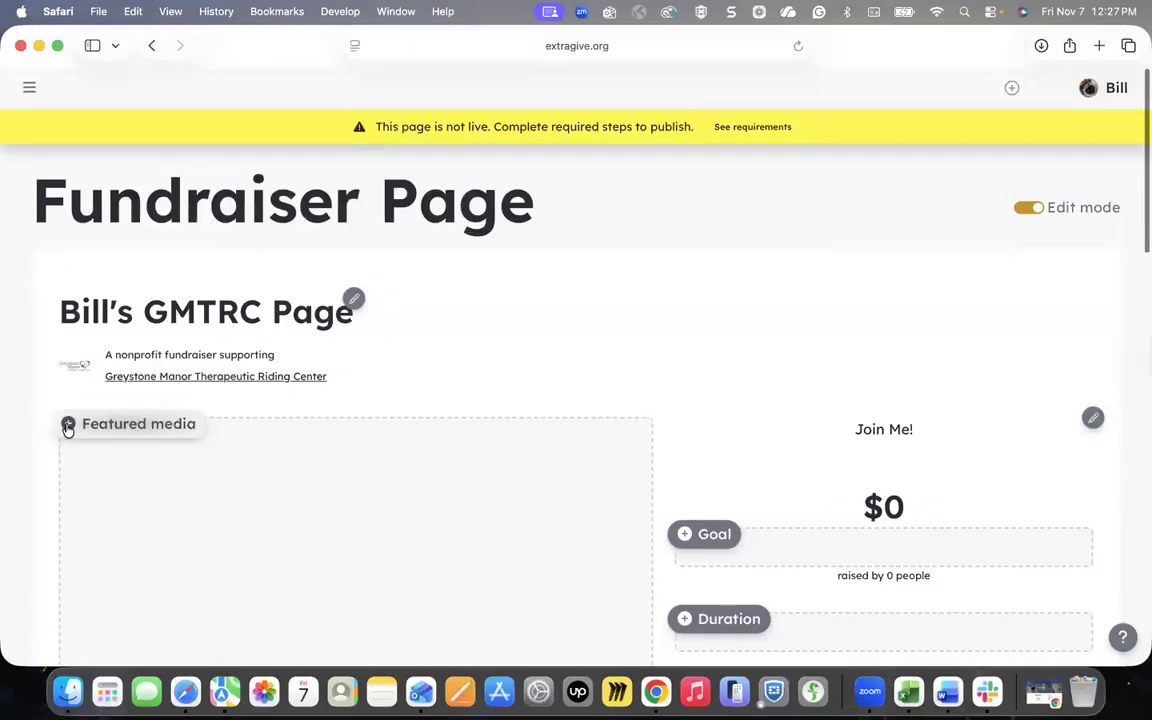
pyautogui.click(68, 428)
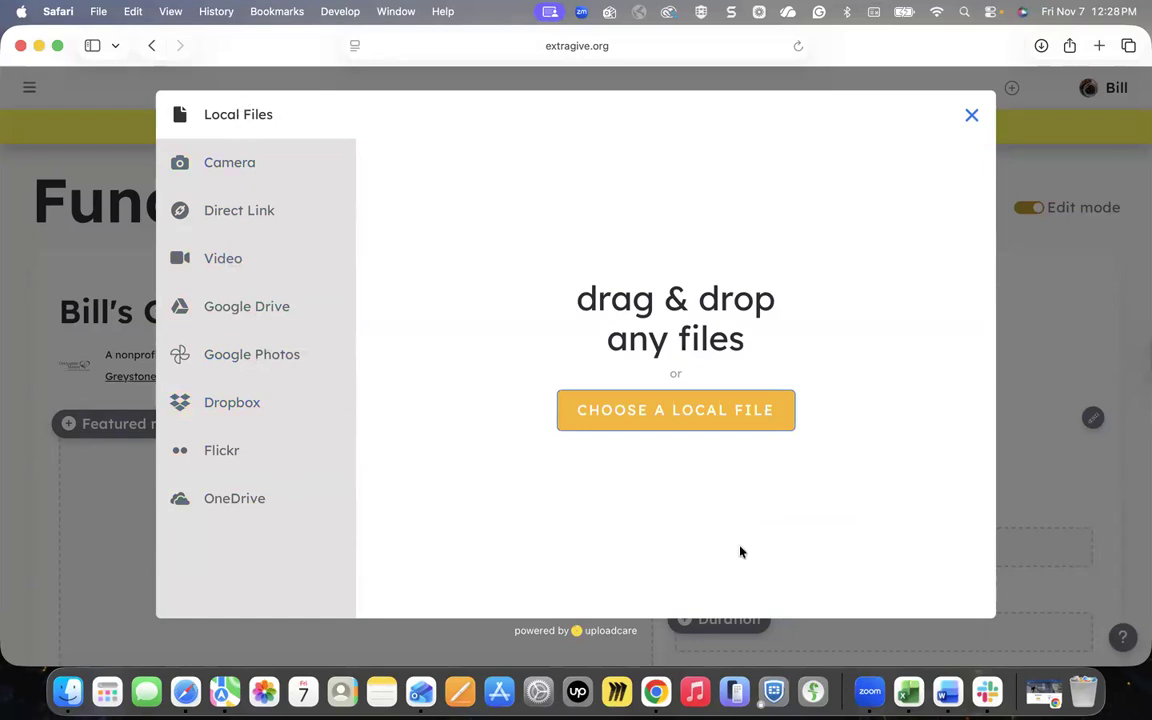
pyautogui.click(663, 416)
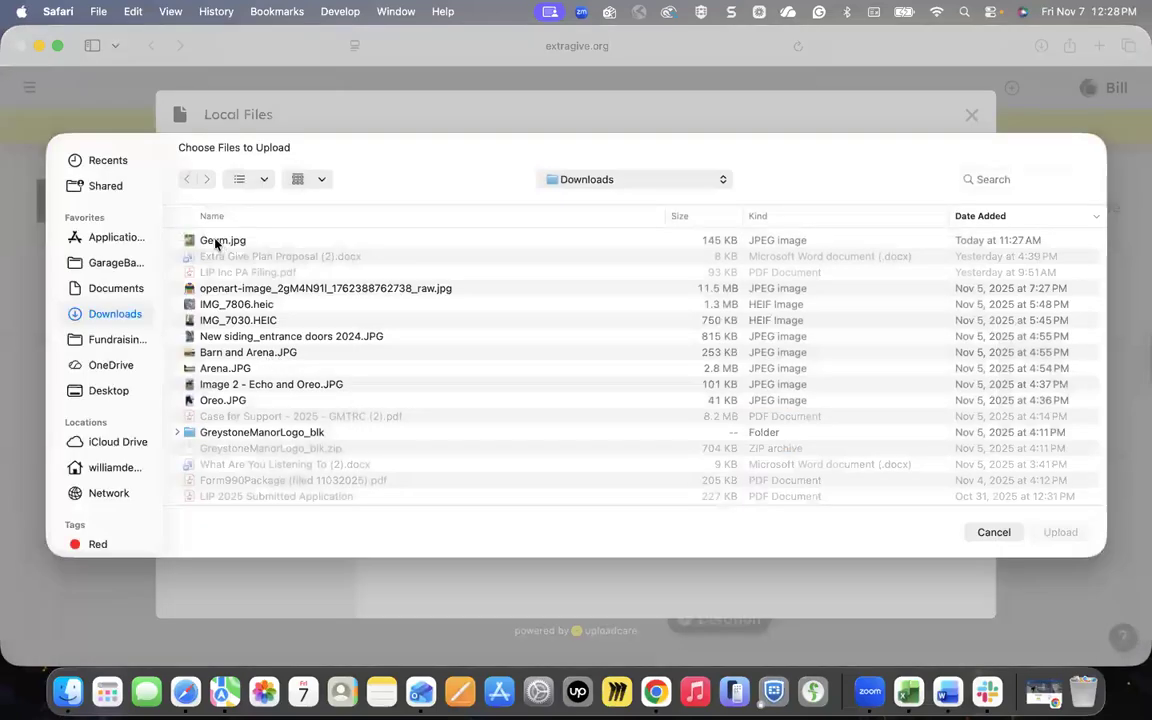
pyautogui.doubleClick(215, 241)
pyautogui.moveTo(726, 409); pyautogui.dragTo(763, 358)
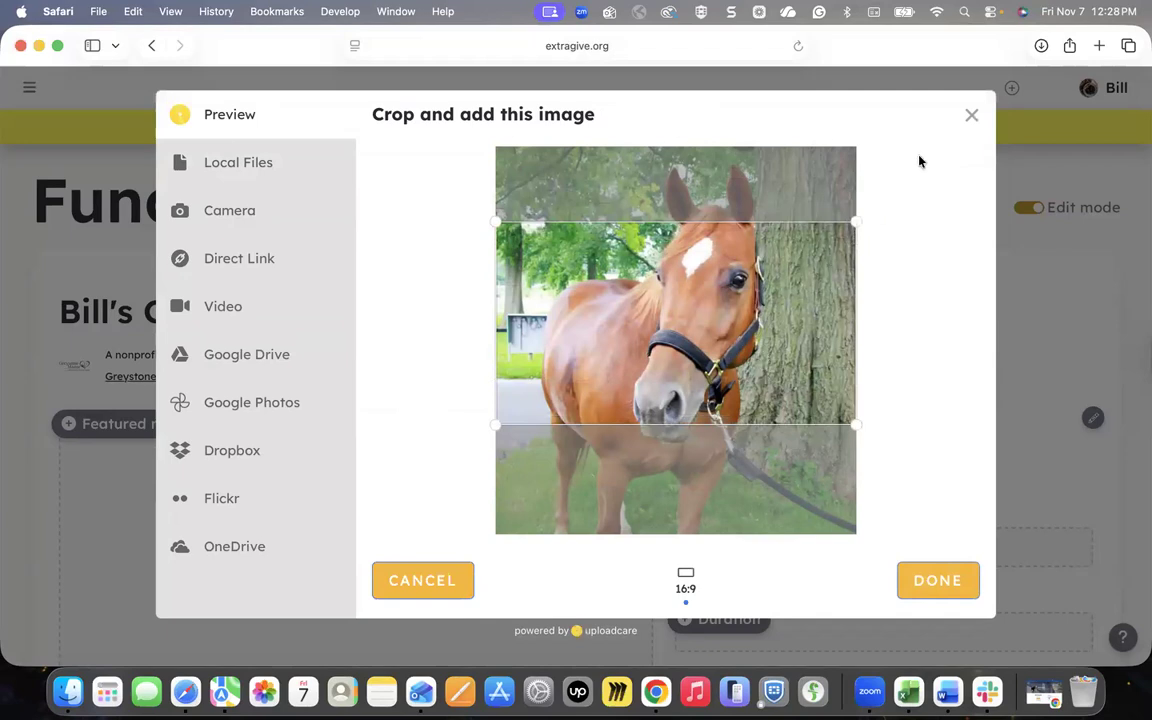
pyautogui.moveTo(697, 294); pyautogui.dragTo(704, 321)
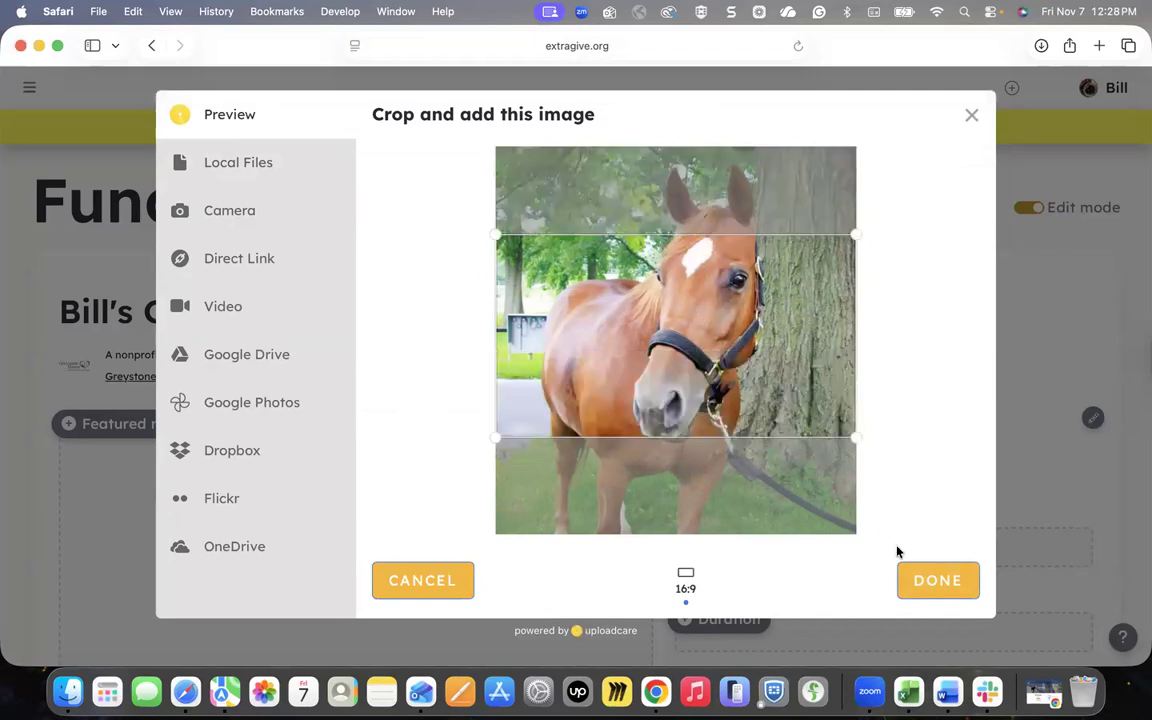
pyautogui.click(938, 590)
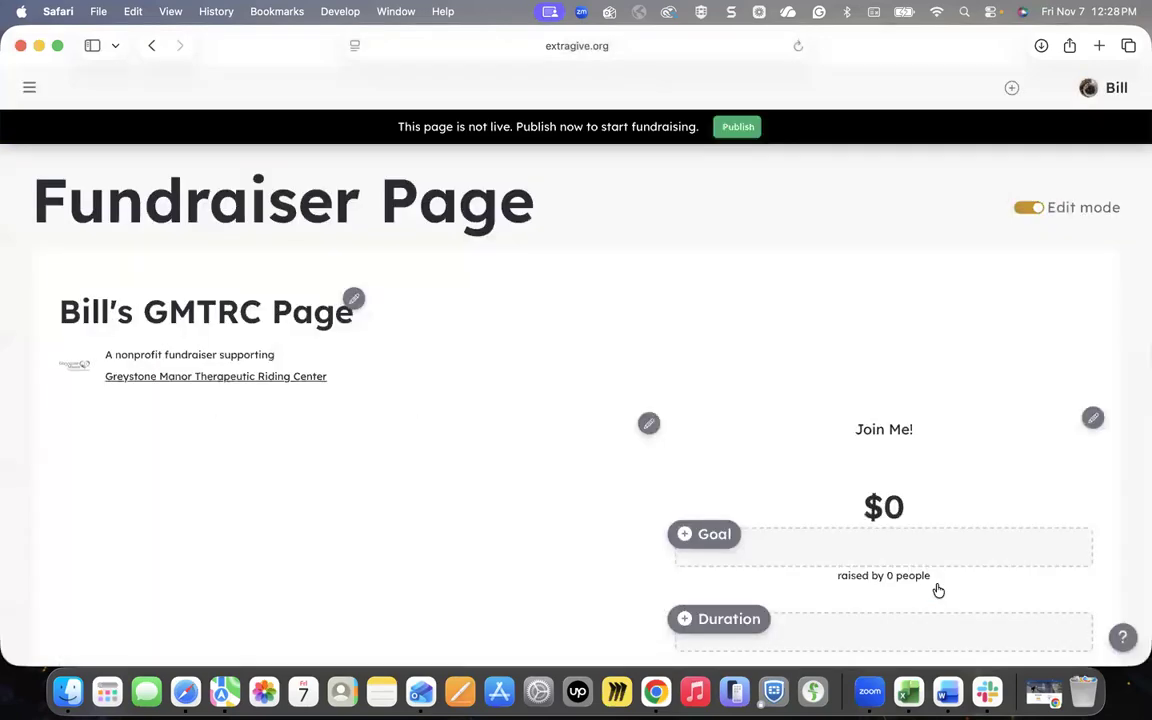
pyautogui.scroll(-5, 580, 430)
pyautogui.scroll(5, 580, 430)
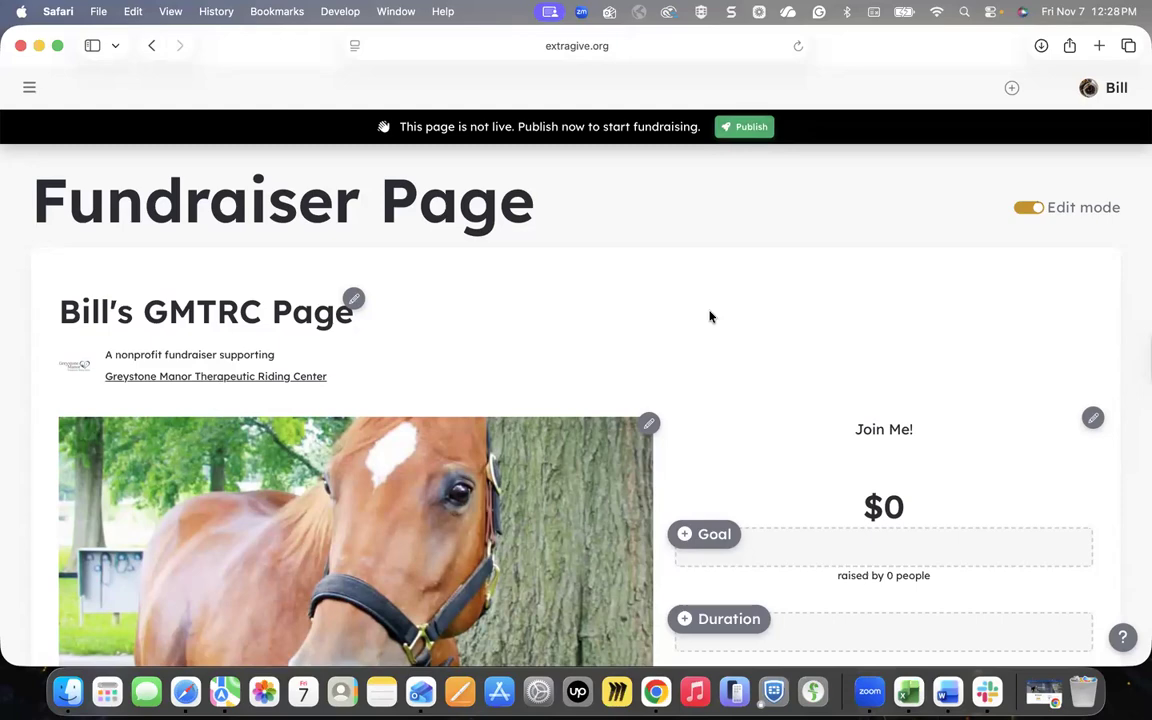
pyautogui.scroll(-5, 710, 317)
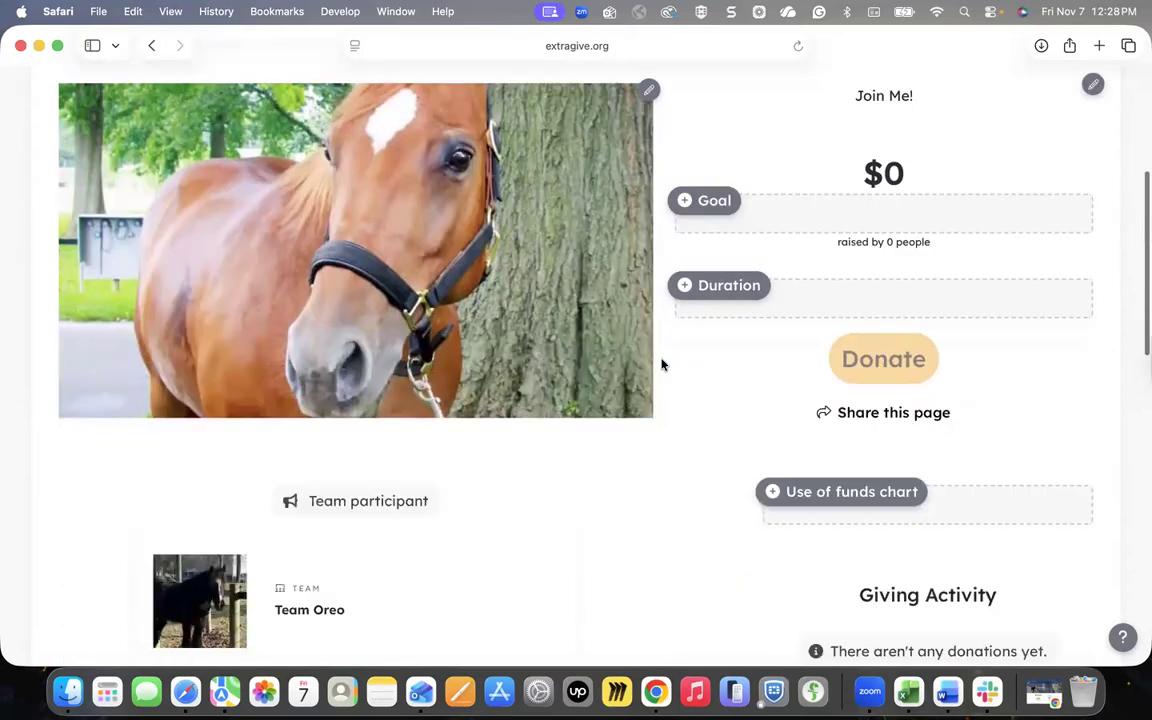
pyautogui.scroll(3, 661, 364)
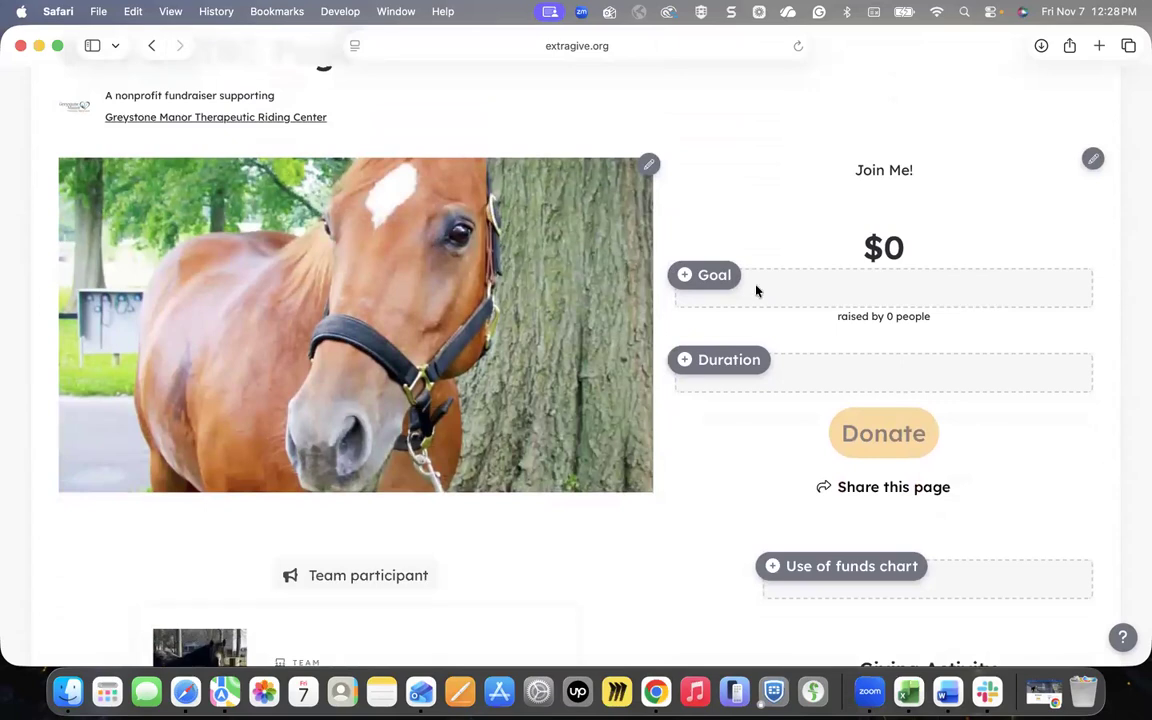
# - Switch the goal type to Number of donors and save a goal of 25
pyautogui.click(698, 286)
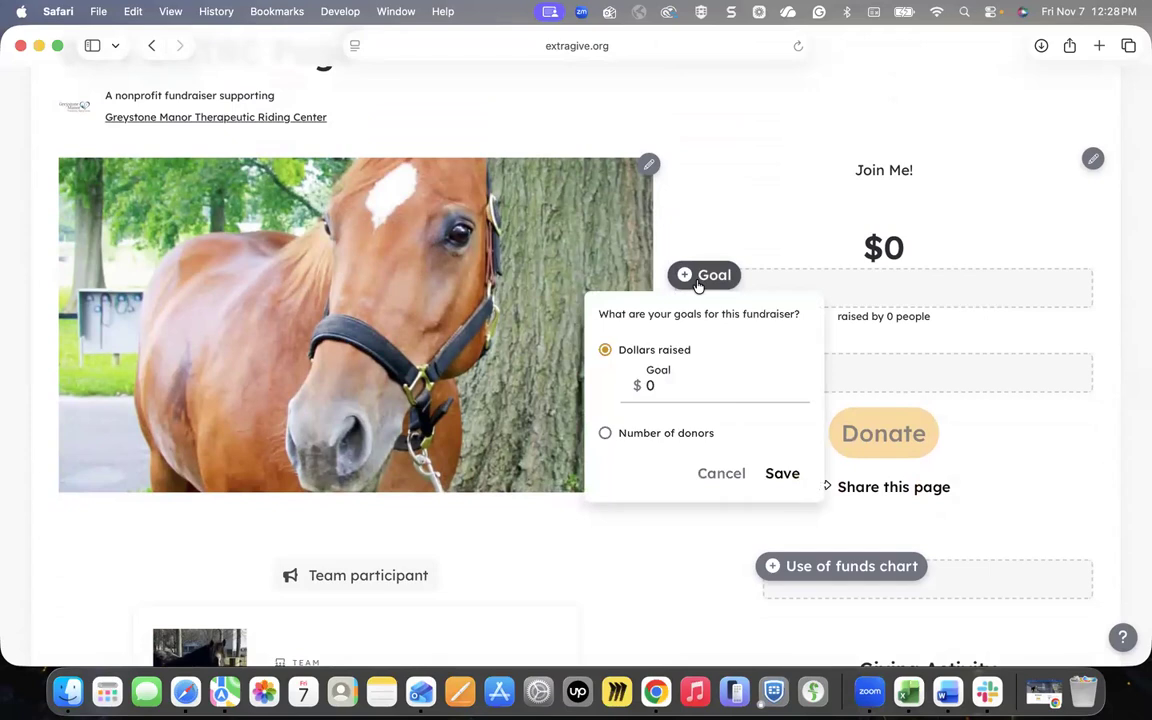
pyautogui.click(652, 386)
pyautogui.press('BackSpace')
pyautogui.write('1000')
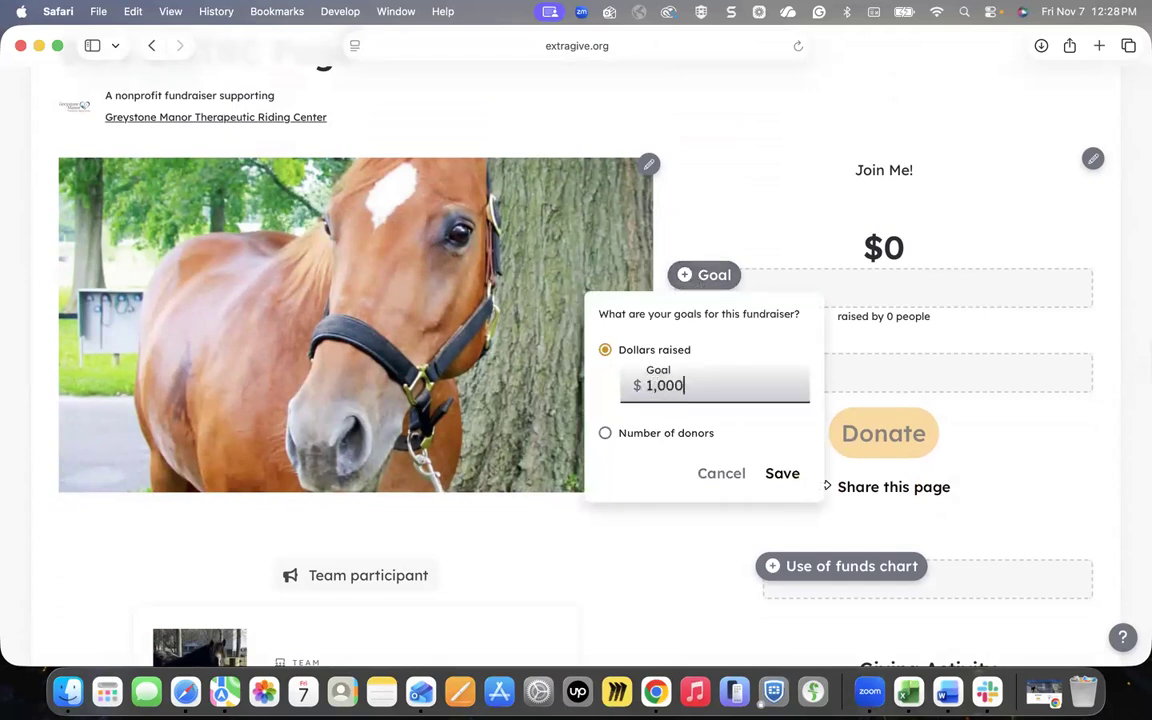
pyautogui.click(604, 433)
pyautogui.click(666, 408)
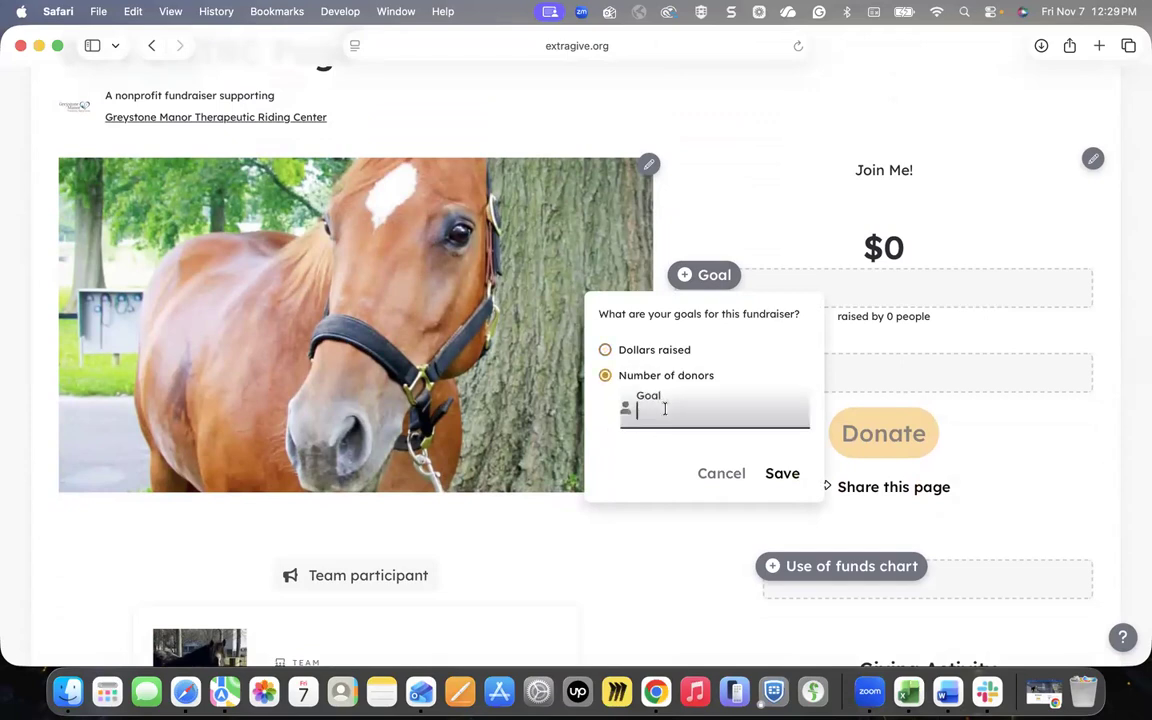
pyautogui.write('25')
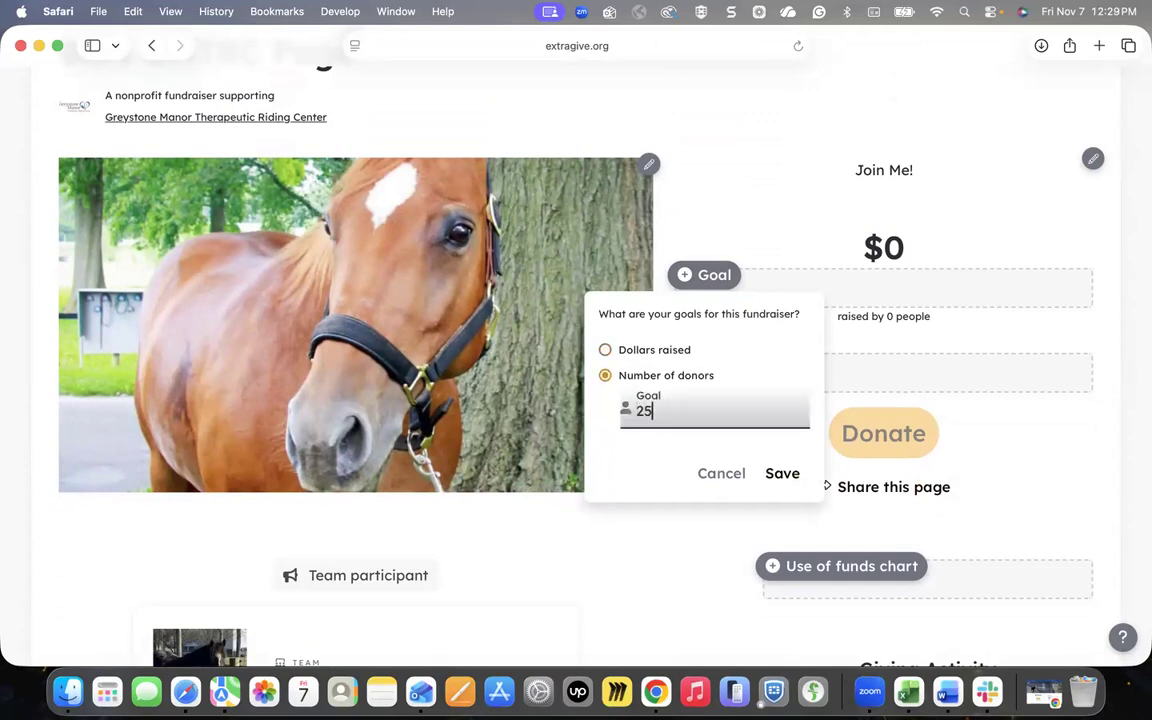
pyautogui.click(770, 476)
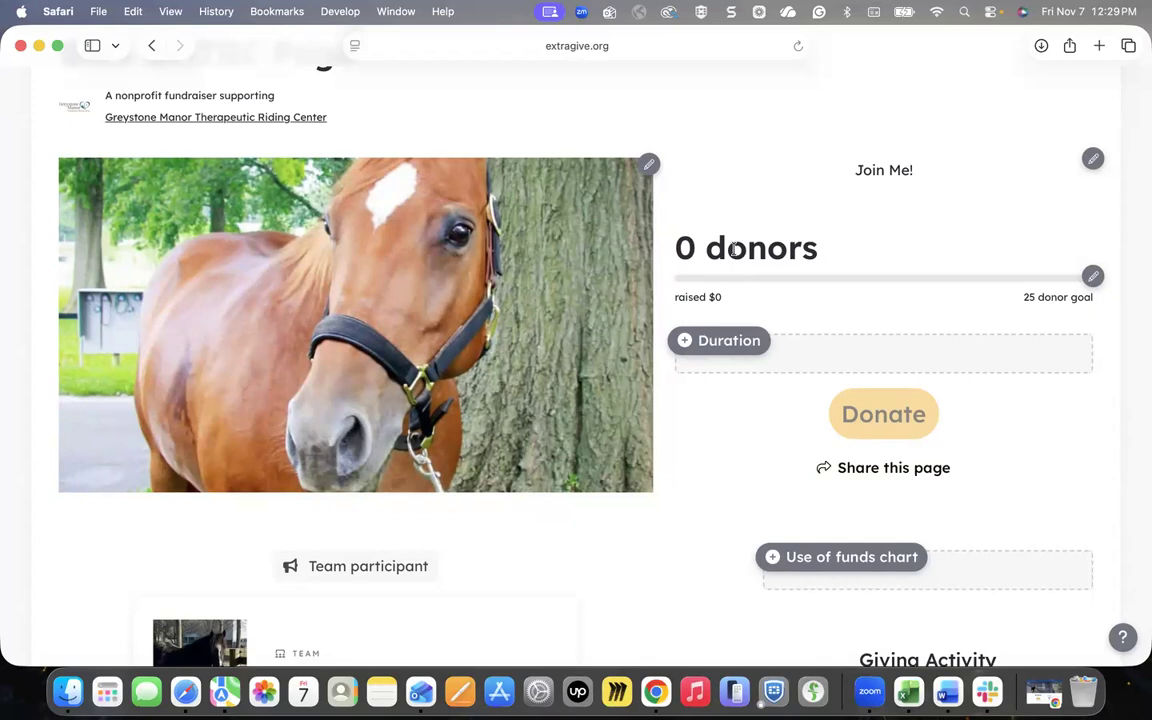
pyautogui.scroll(-5, 708, 392)
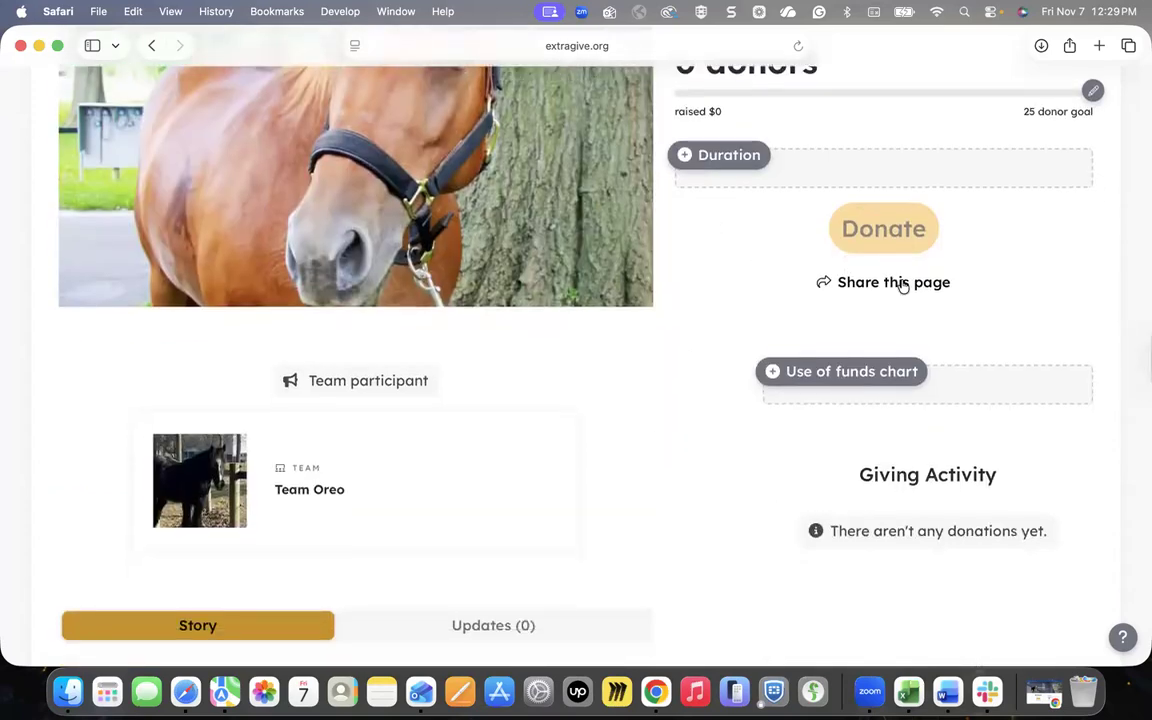
# - Set the fundraiser's Duration end date to November 21, 2025 and save it
pyautogui.scroll(5, 698, 302)
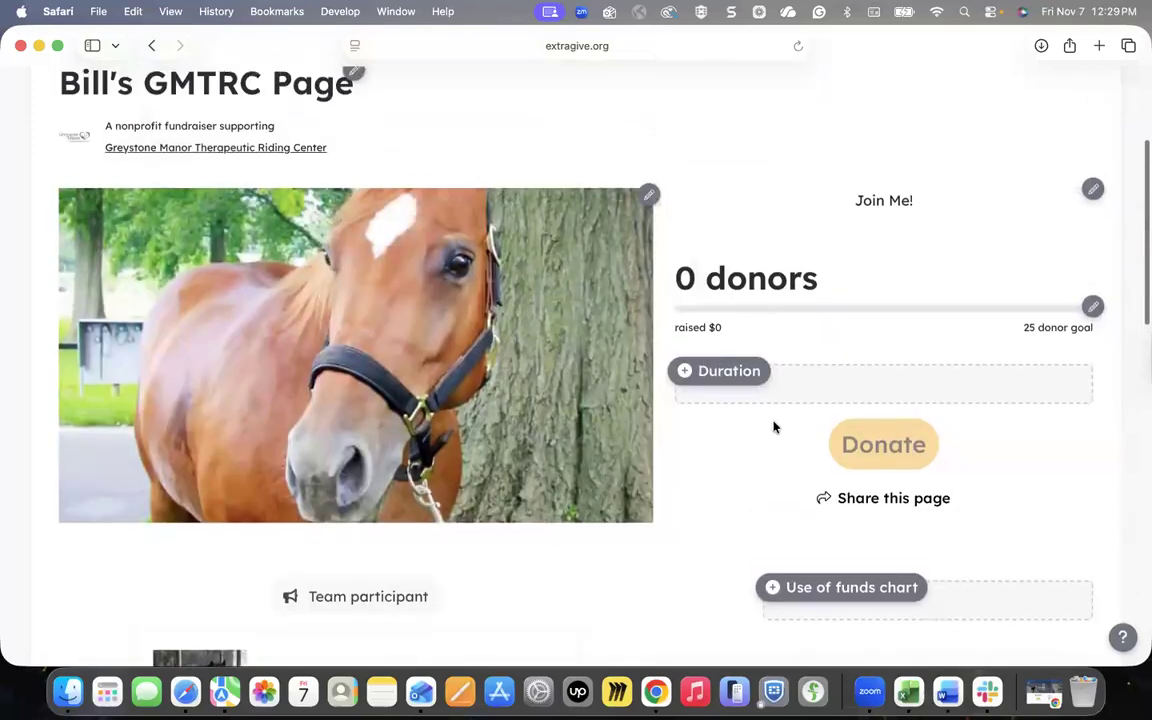
pyautogui.click(715, 375)
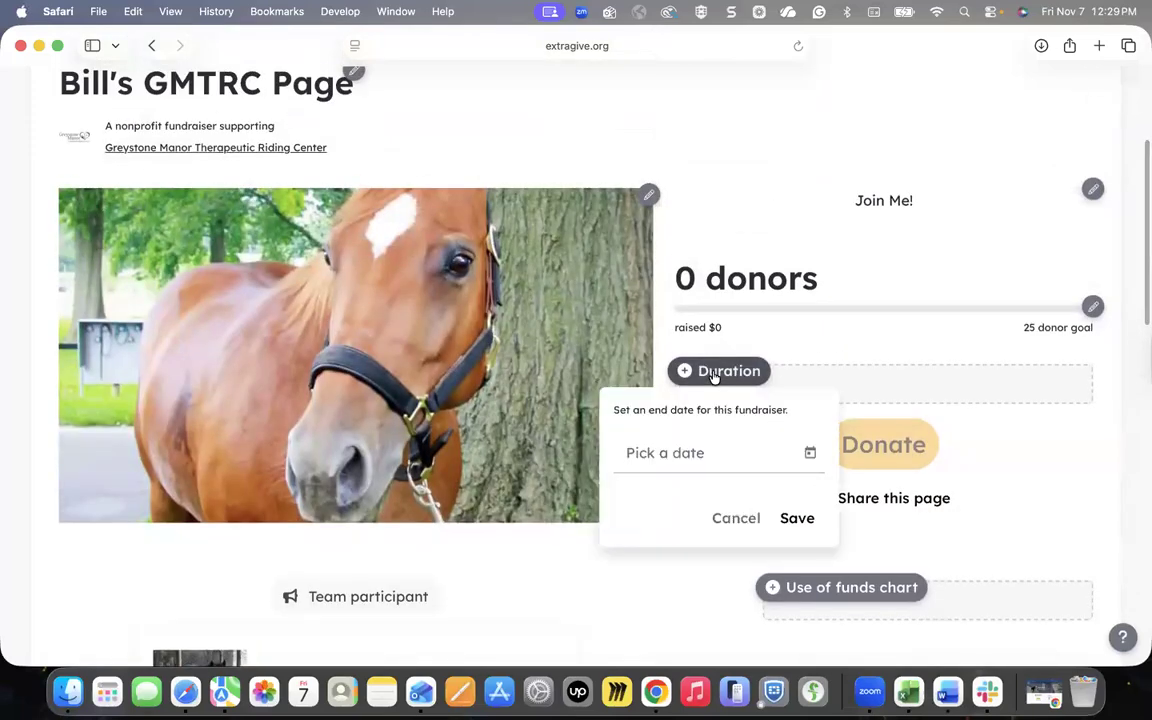
pyautogui.click(810, 455)
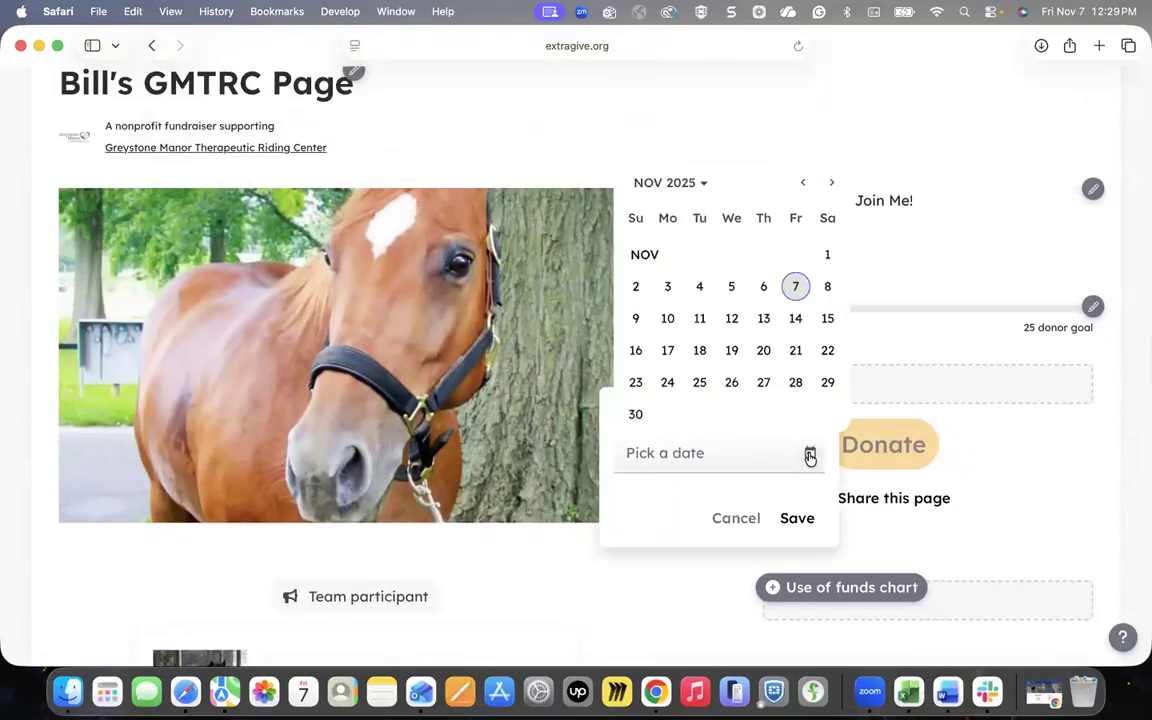
pyautogui.click(795, 351)
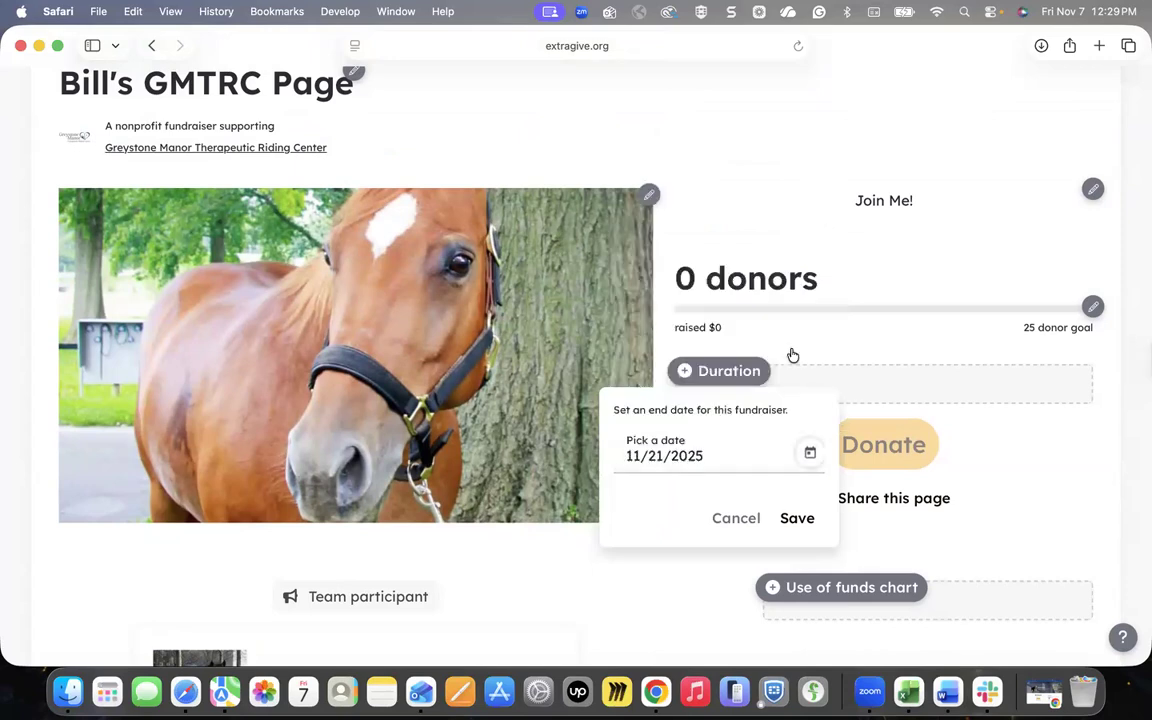
pyautogui.click(795, 524)
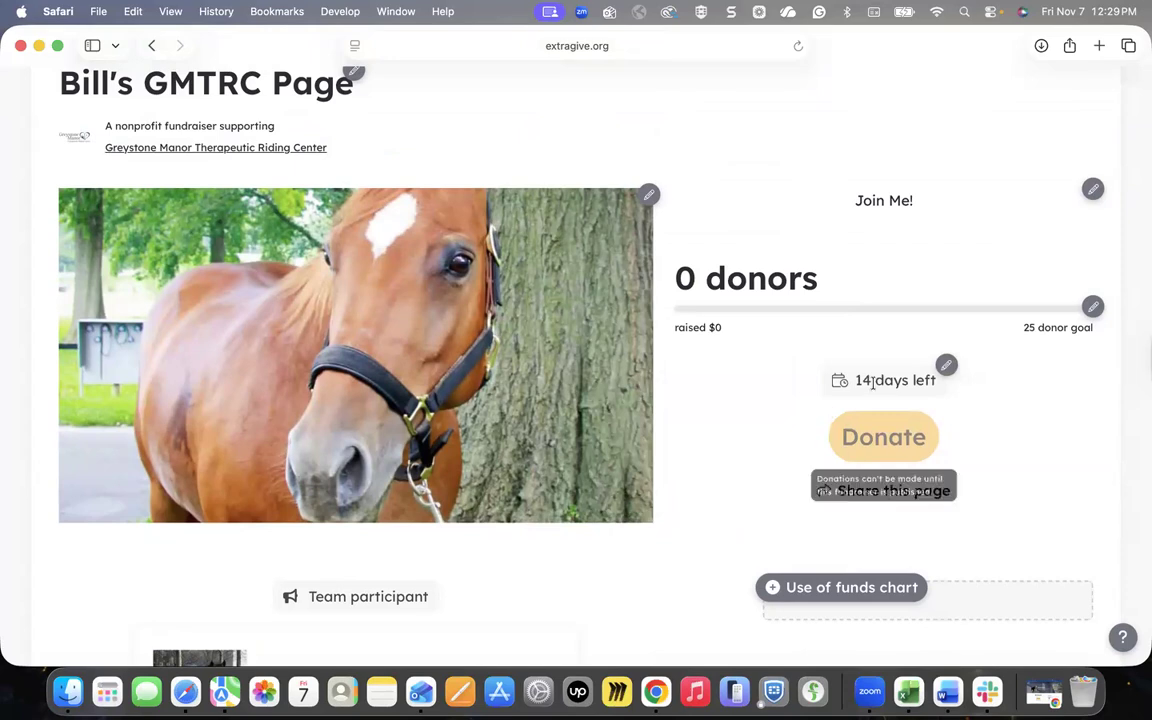
pyautogui.scroll(-10, 636, 481)
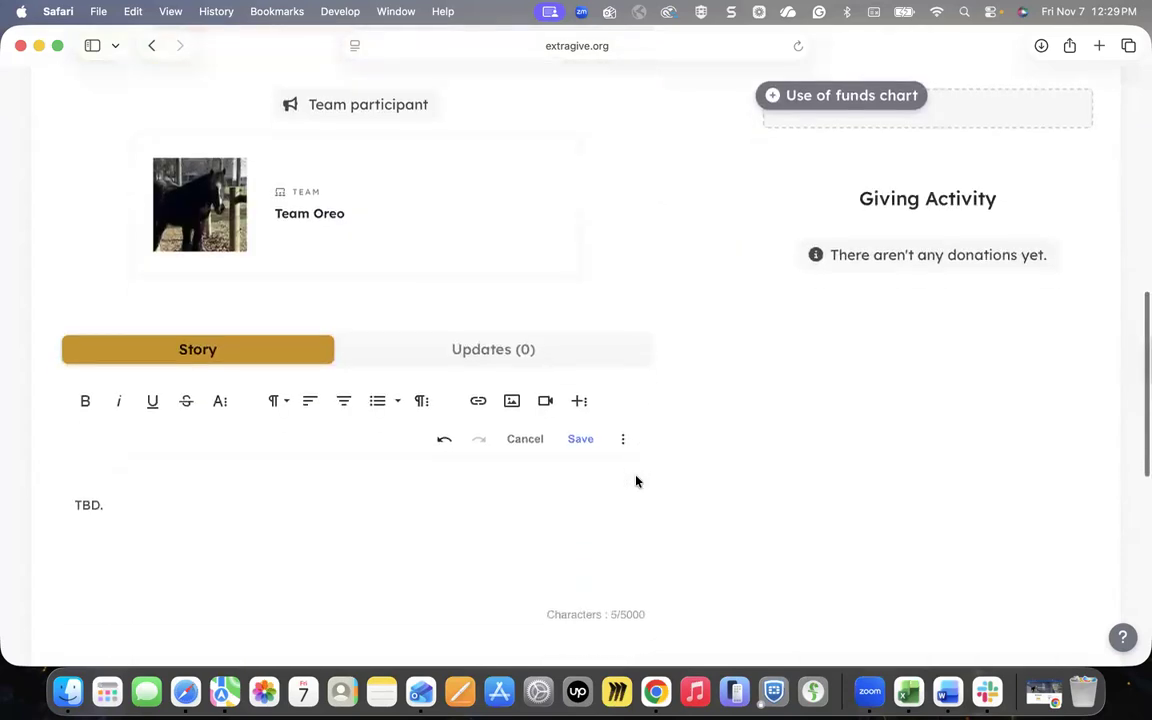
pyautogui.scroll(-5, 636, 481)
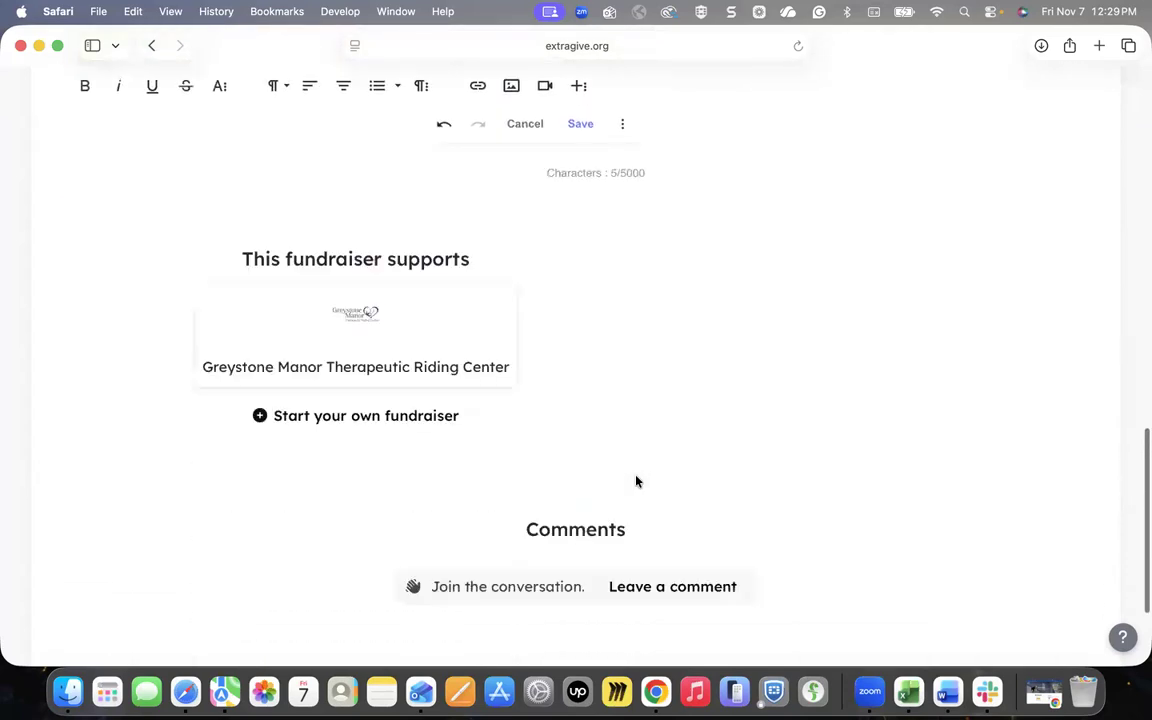
pyautogui.scroll(8, 636, 481)
pyautogui.scroll(3, 636, 481)
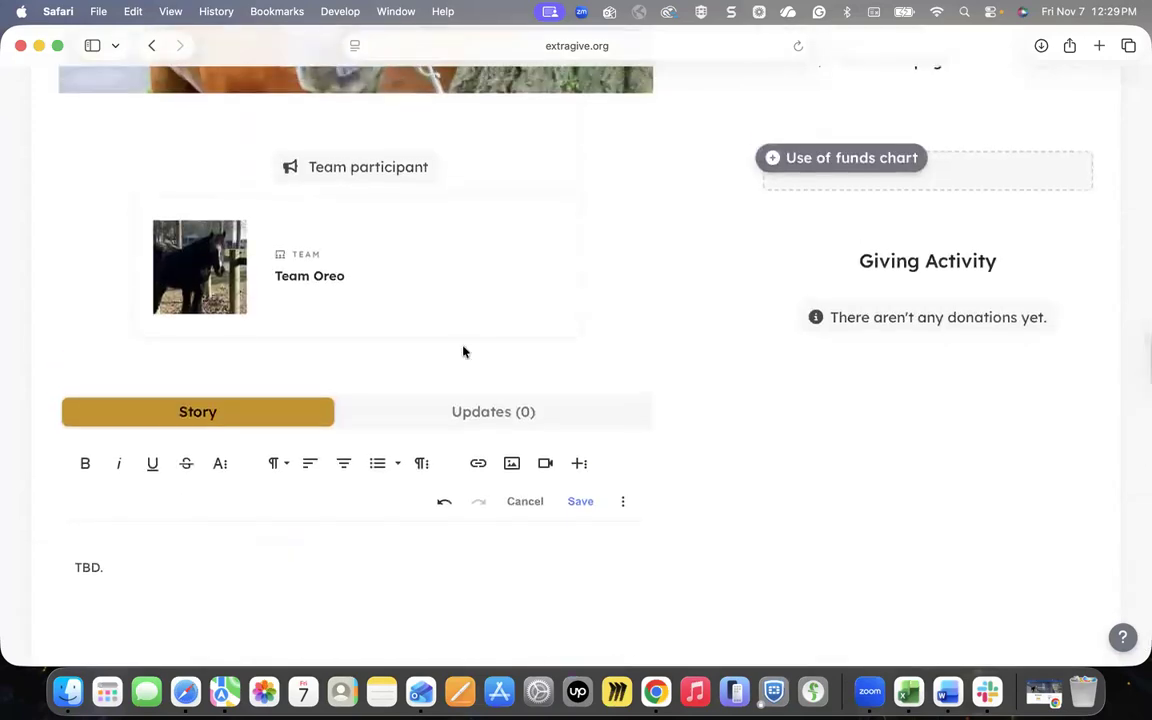
# - Start a new update reading "I have 15 donors...can I get 20." followed by a blank line
pyautogui.click(465, 414)
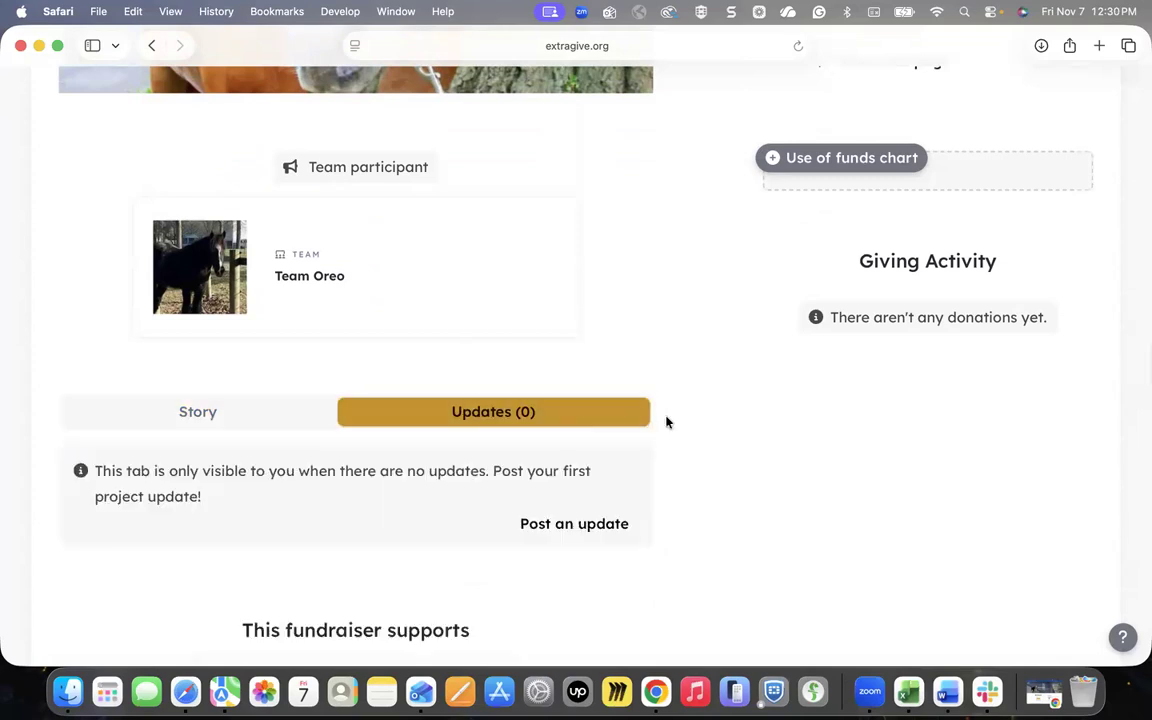
pyautogui.click(556, 535)
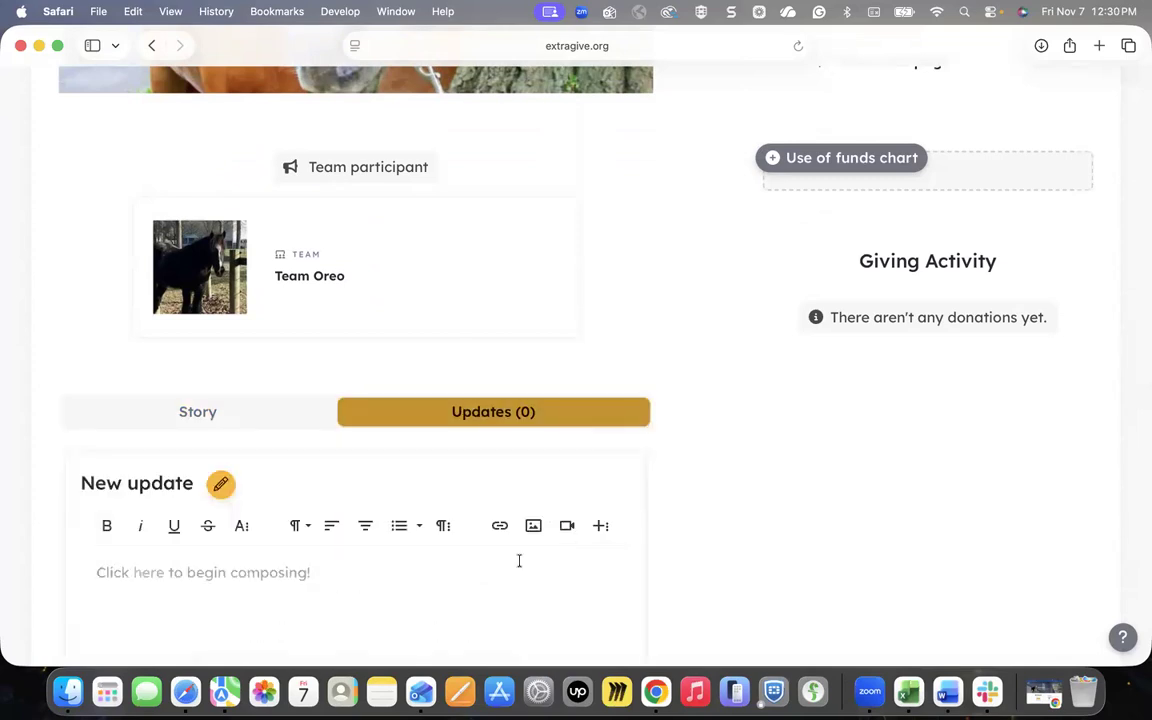
pyautogui.scroll(-3, 442, 514)
pyautogui.click(442, 515)
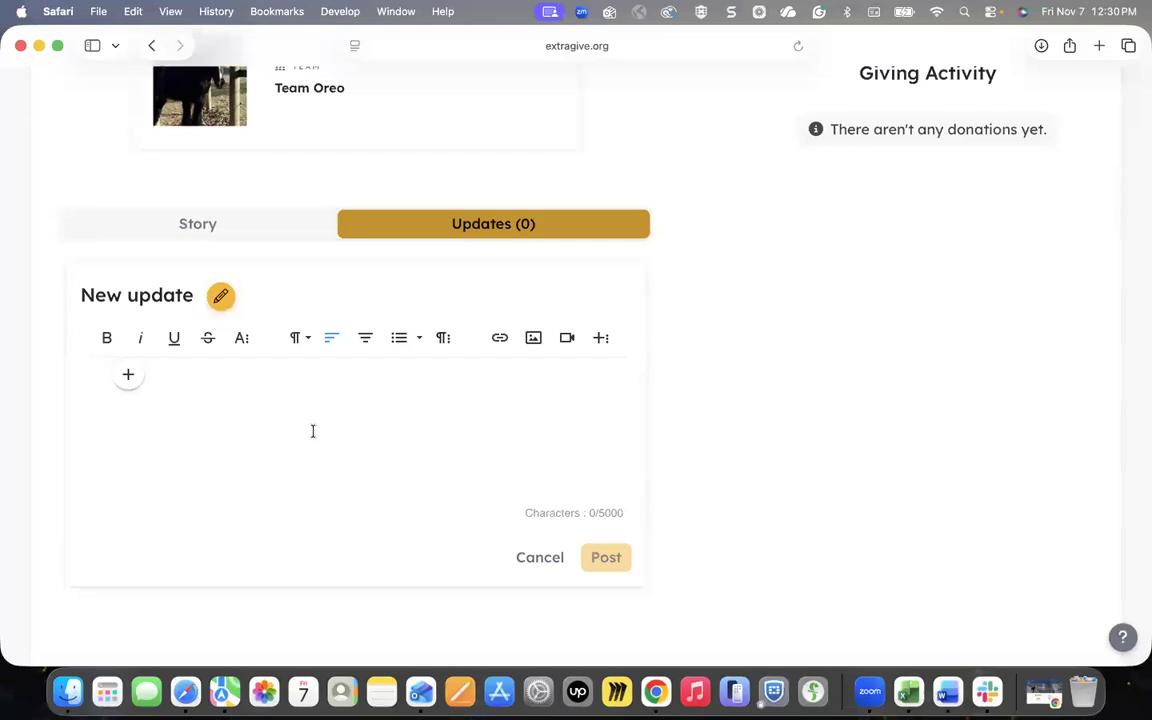
pyautogui.write('I have 15 do')
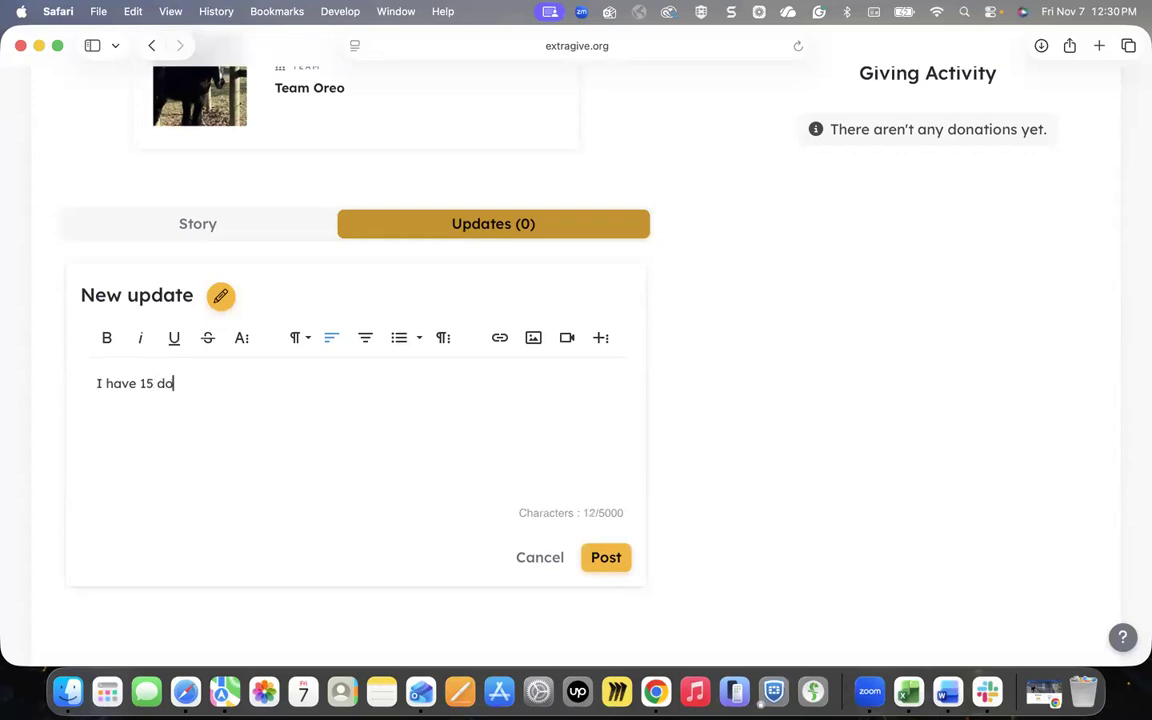
pyautogui.write('nors...can I get 20.')
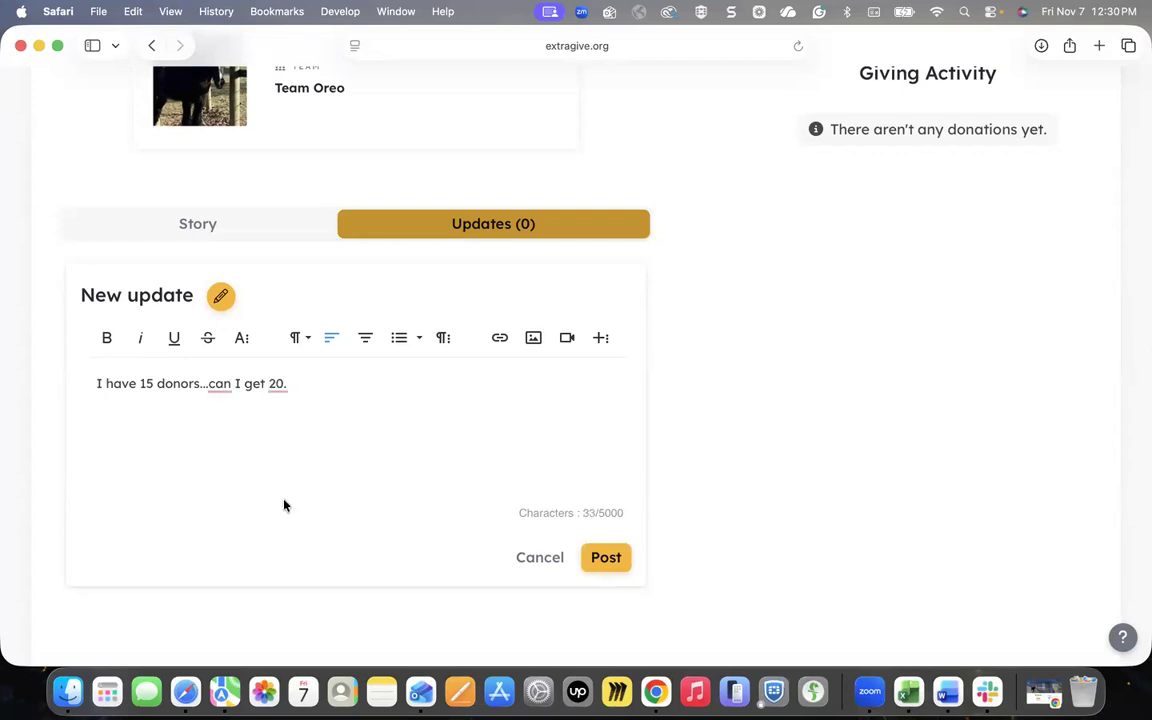
pyautogui.press('Return')
pyautogui.press('Return')
# - Insert the horse photo from the computer below the update text
pyautogui.click(530, 336)
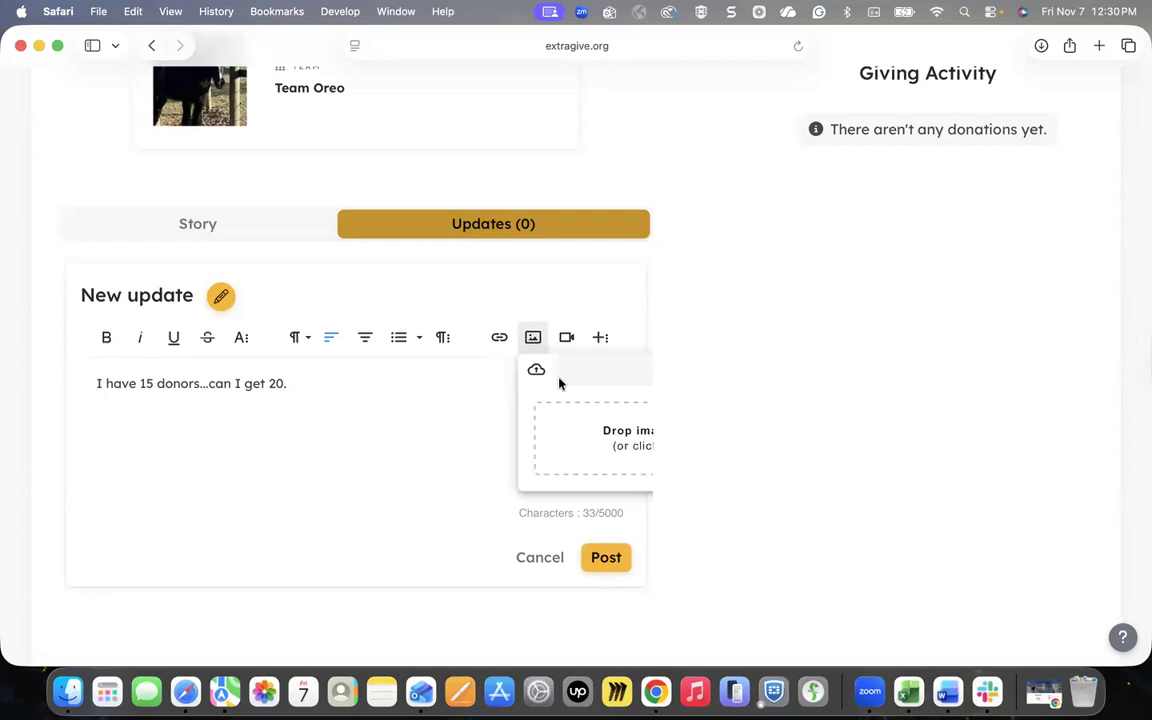
pyautogui.click(594, 436)
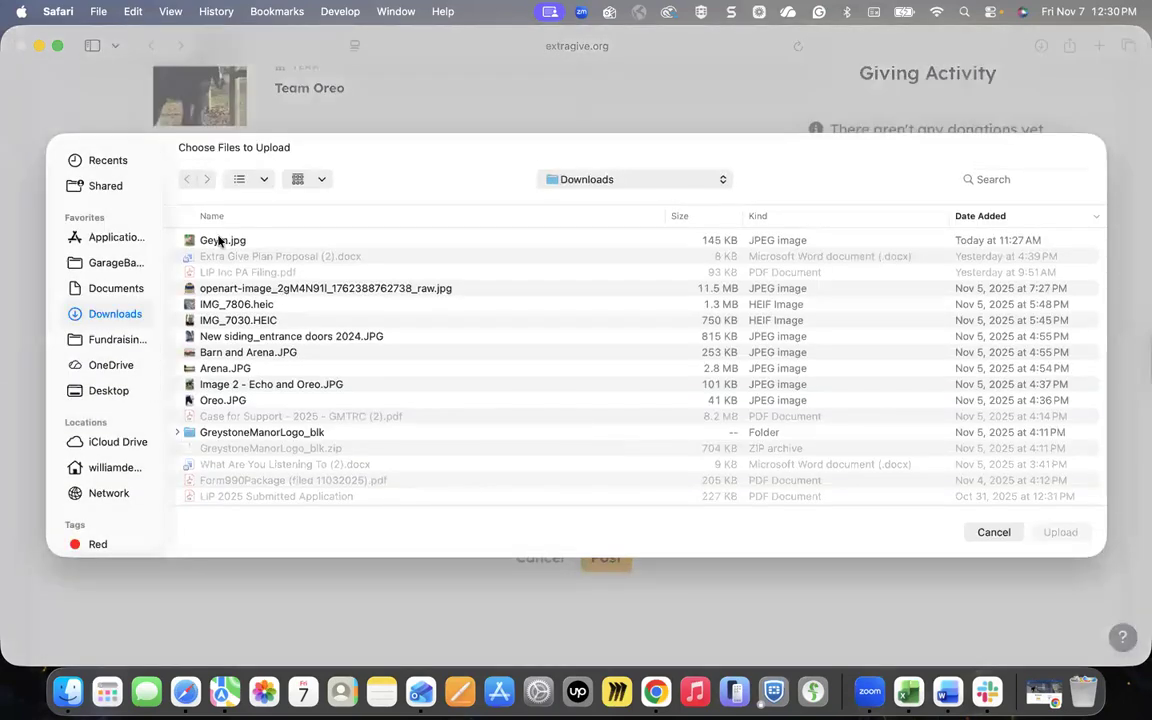
pyautogui.doubleClick(218, 240)
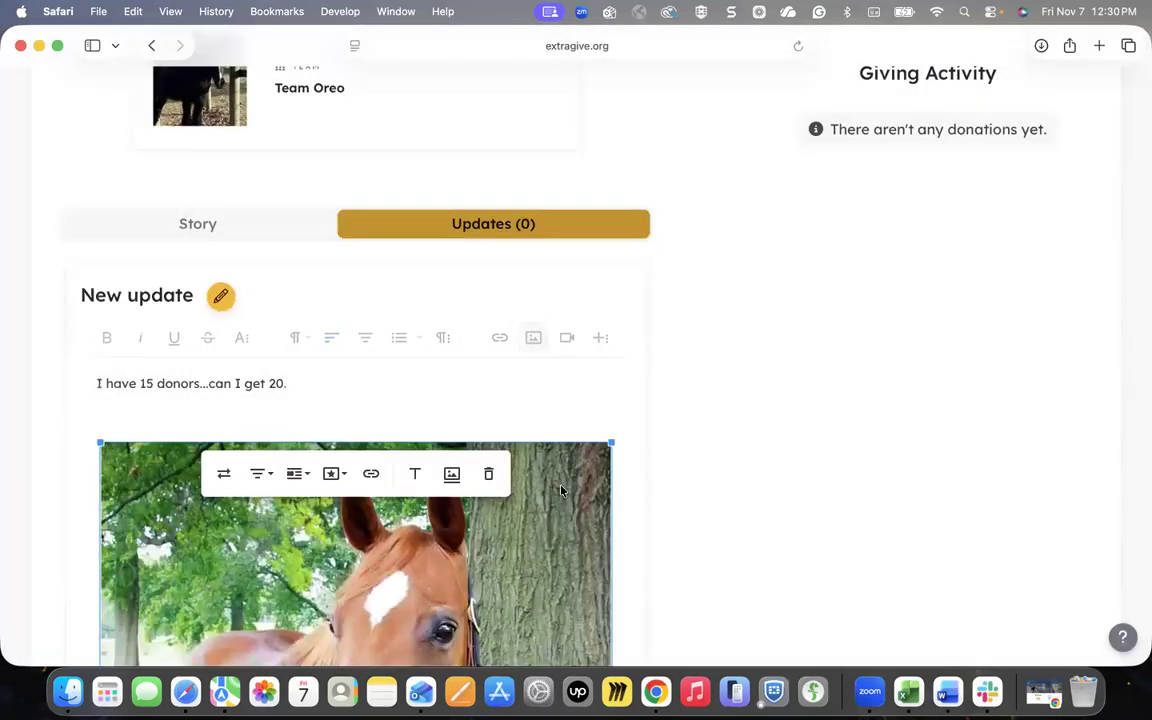
pyautogui.click(272, 381)
pyautogui.scroll(10, 272, 381)
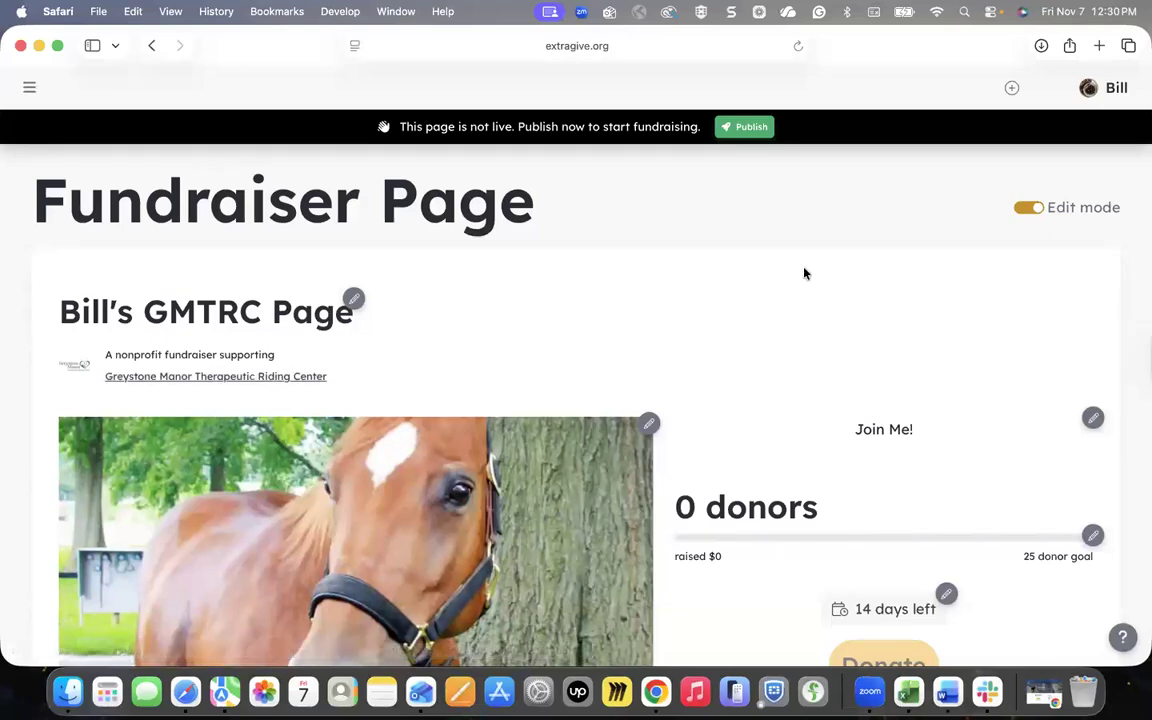
pyautogui.scroll(-4, 805, 273)
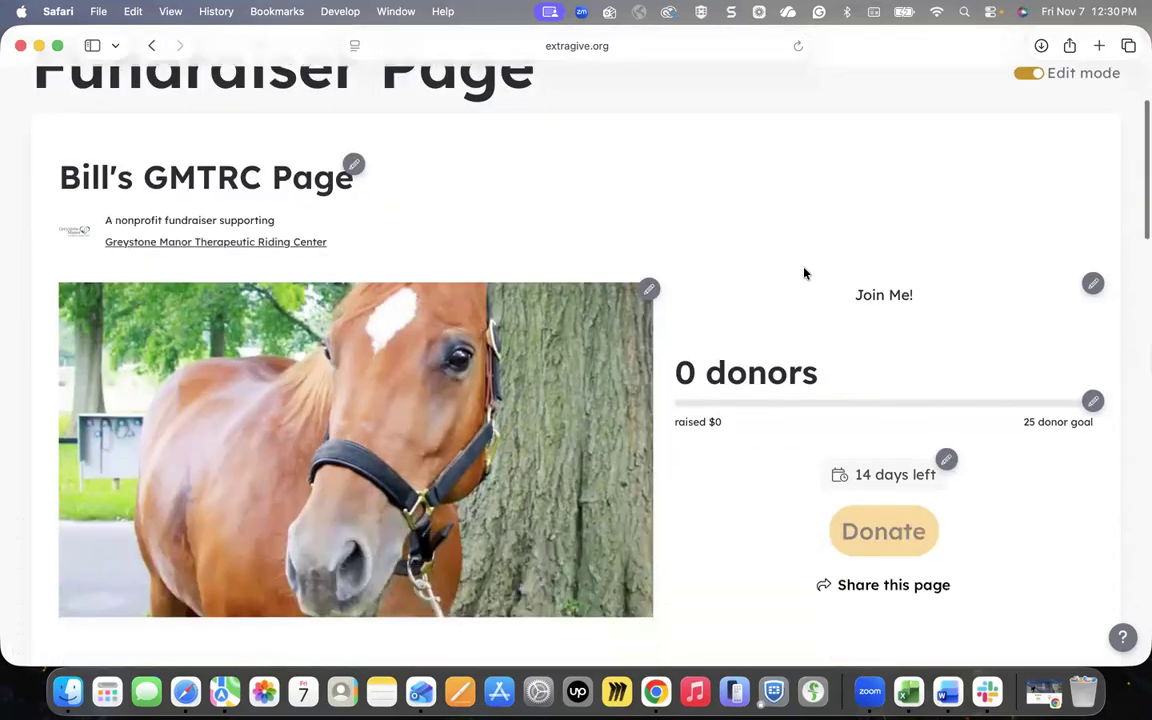
pyautogui.scroll(4, 667, 246)
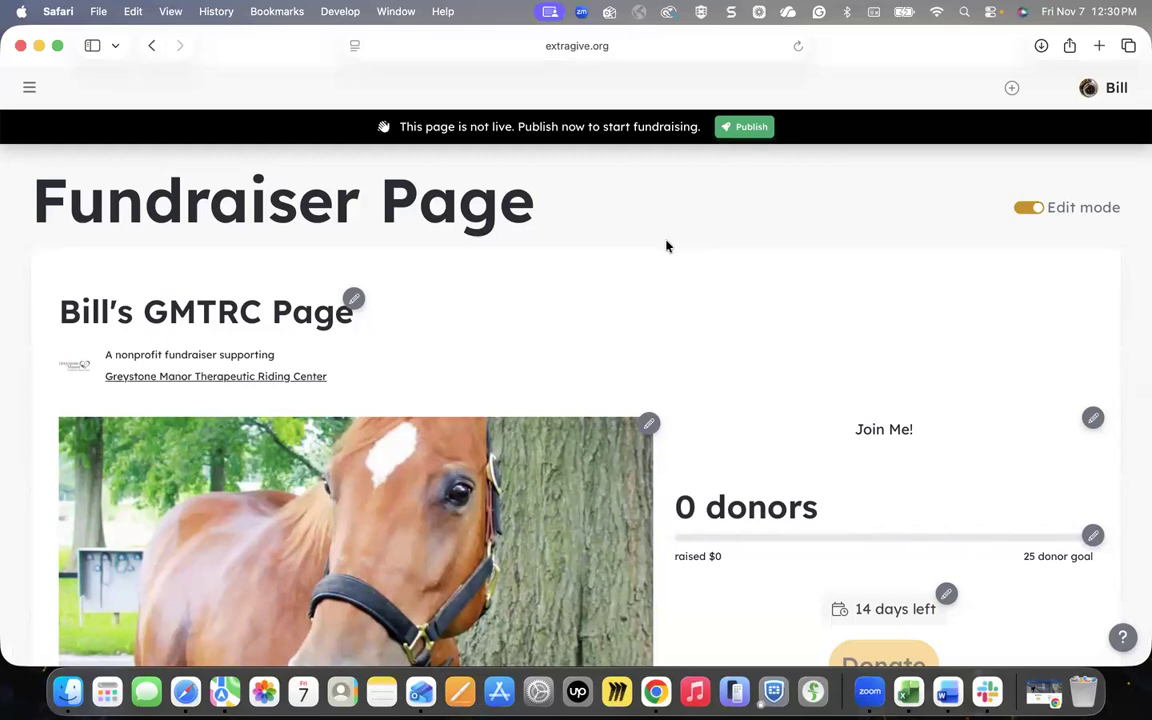
pyautogui.scroll(-12, 667, 246)
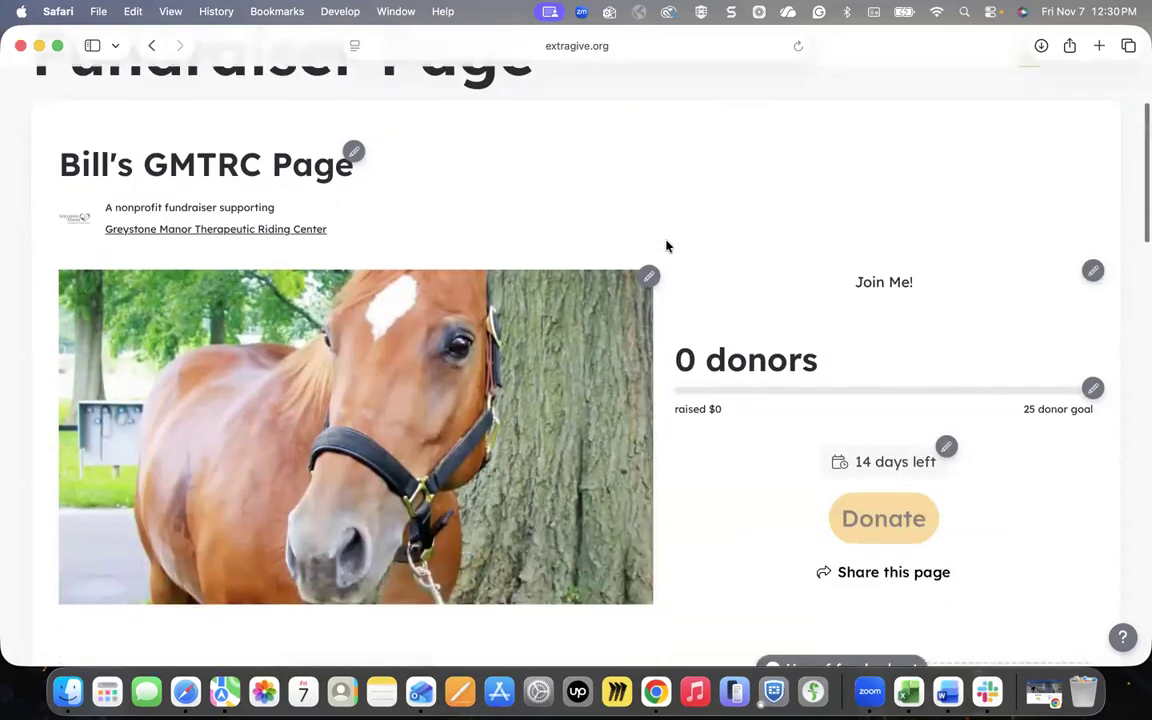